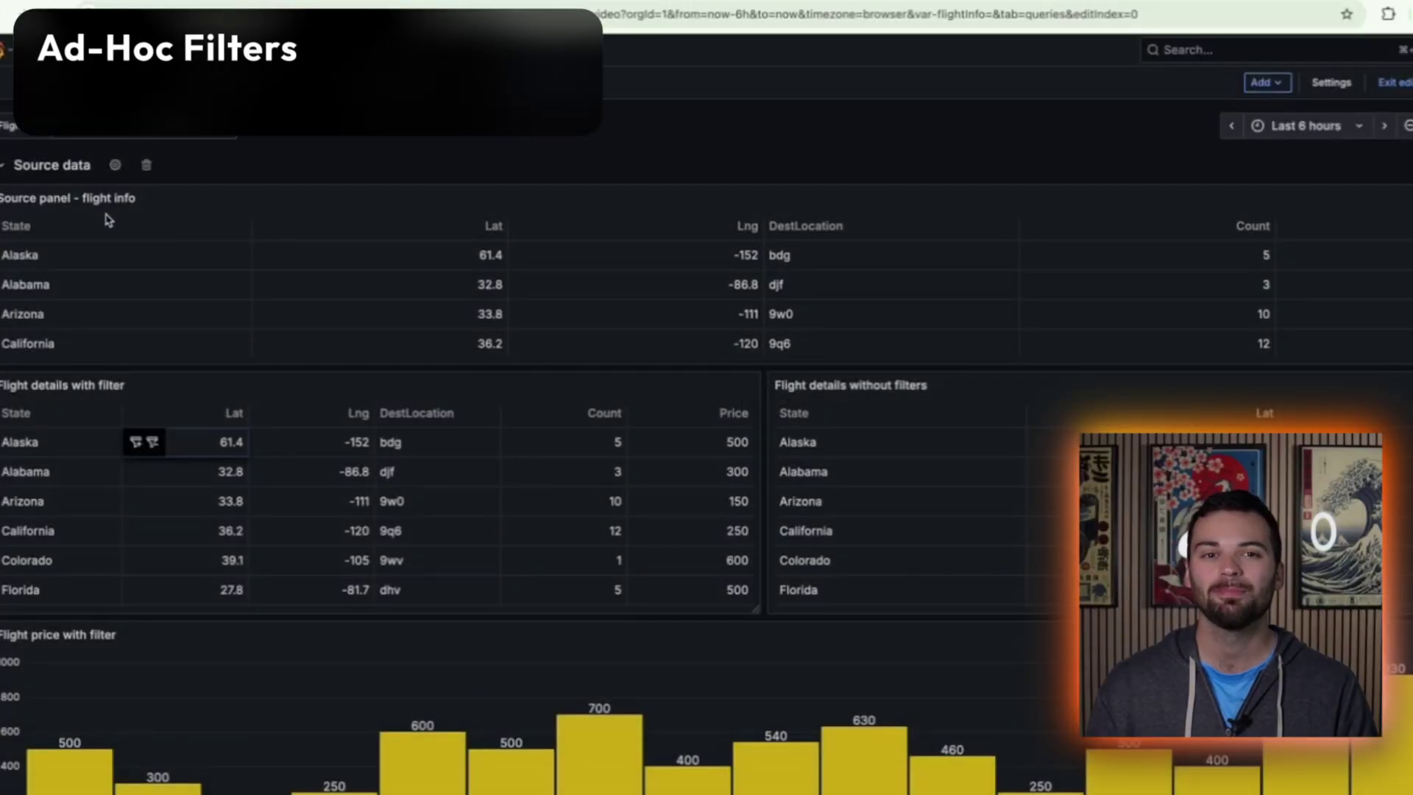
Review the flightInfo variable in dashboard settings, then return to the dashboard
click(1333, 85)
click(207, 181)
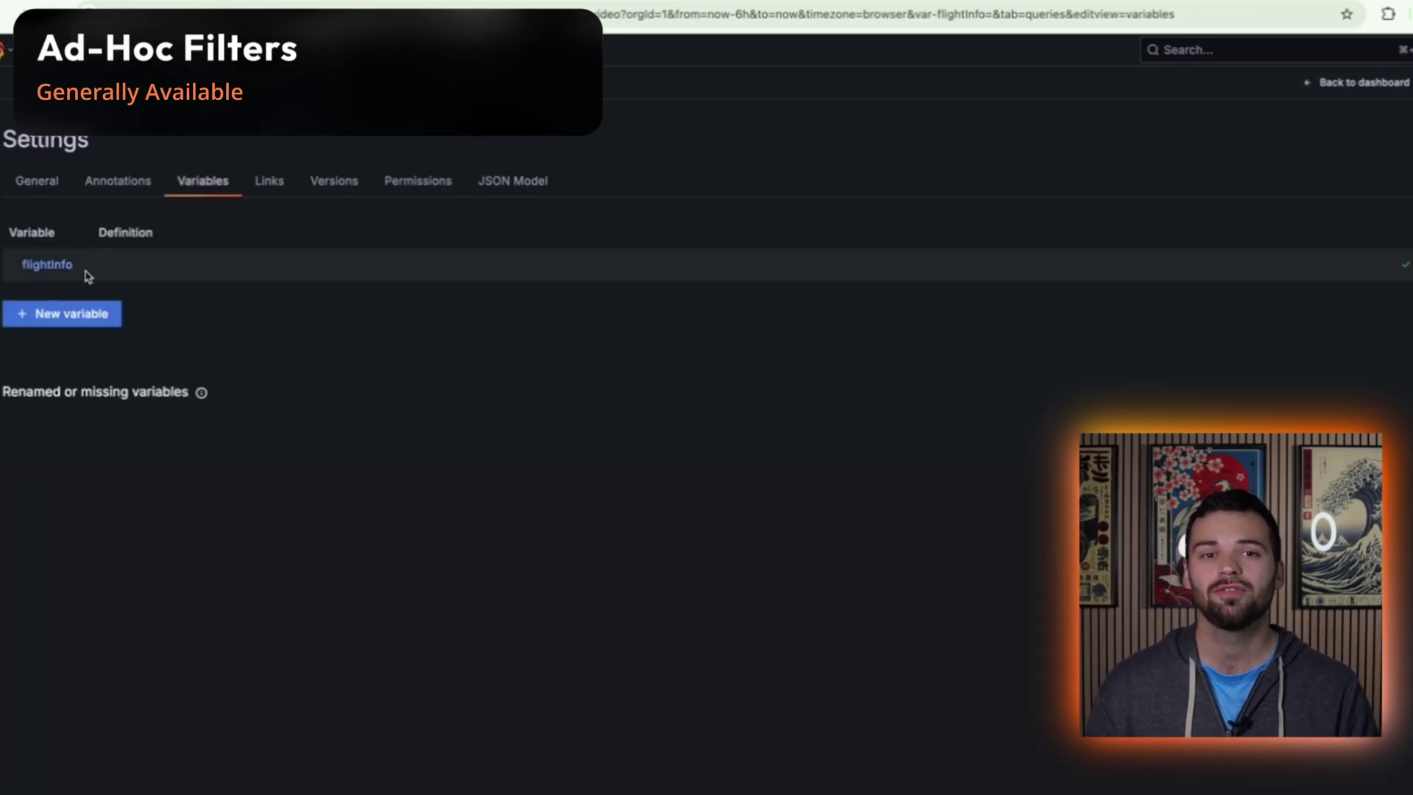
click(58, 279)
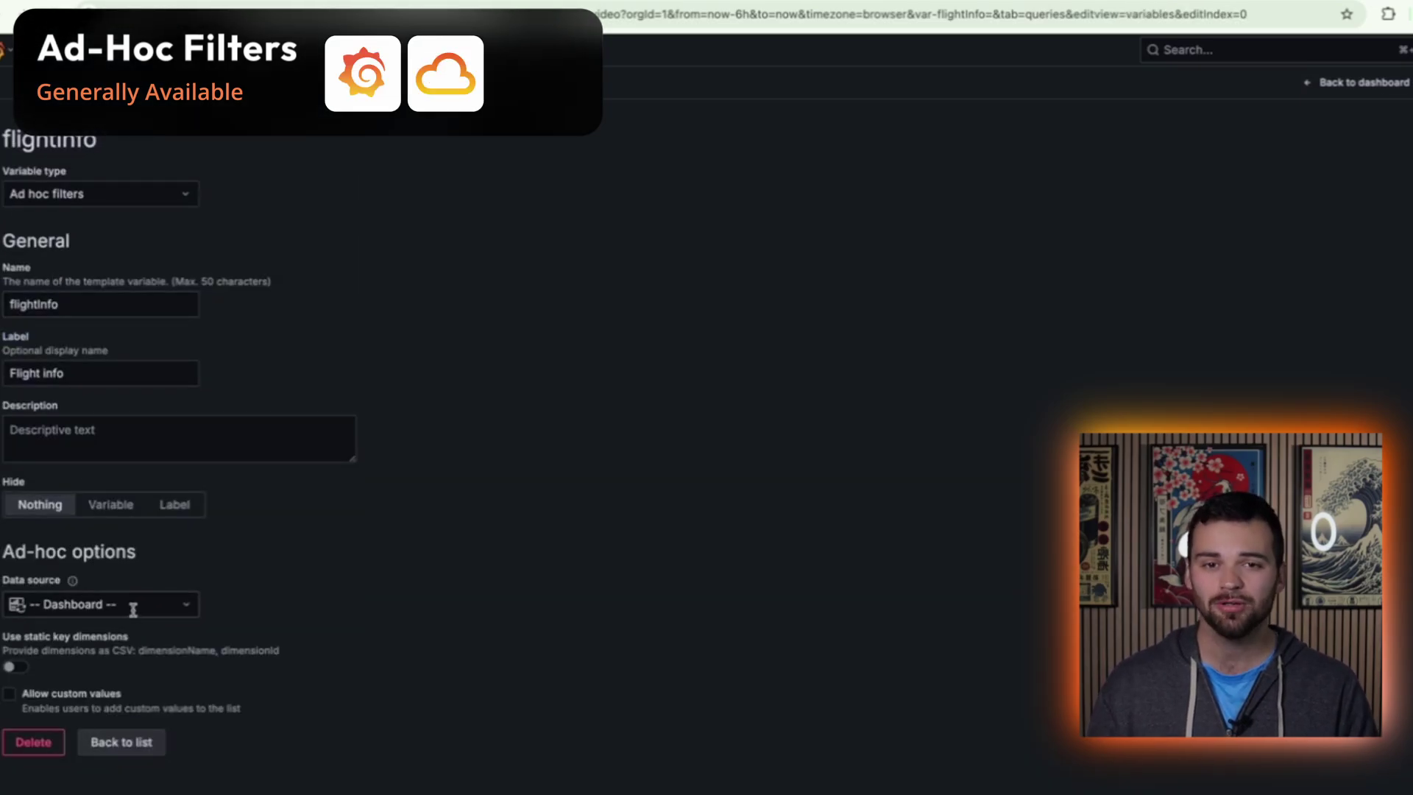
click(1364, 83)
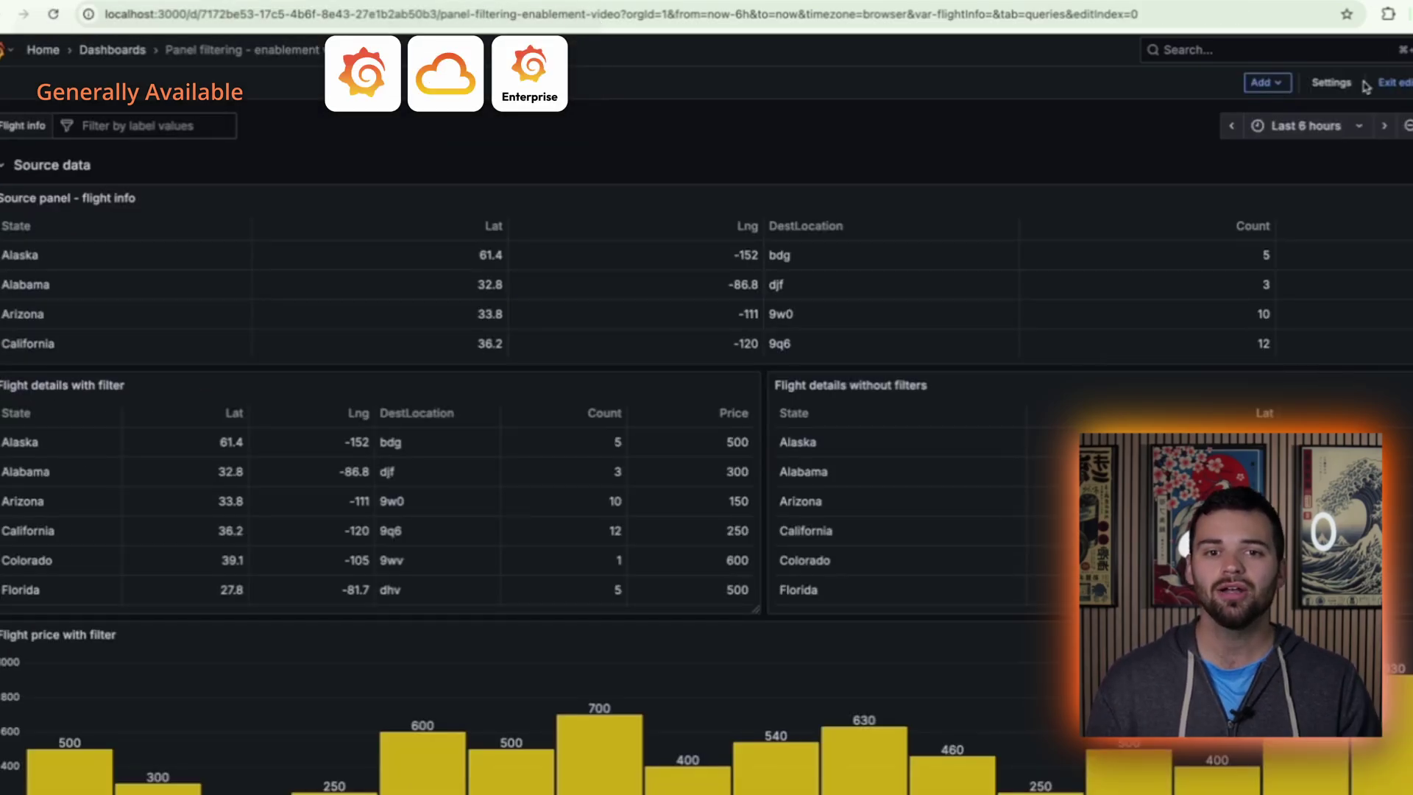
Collapse the Source data row and inspect the Flight details with filter panel's query
click(6, 168)
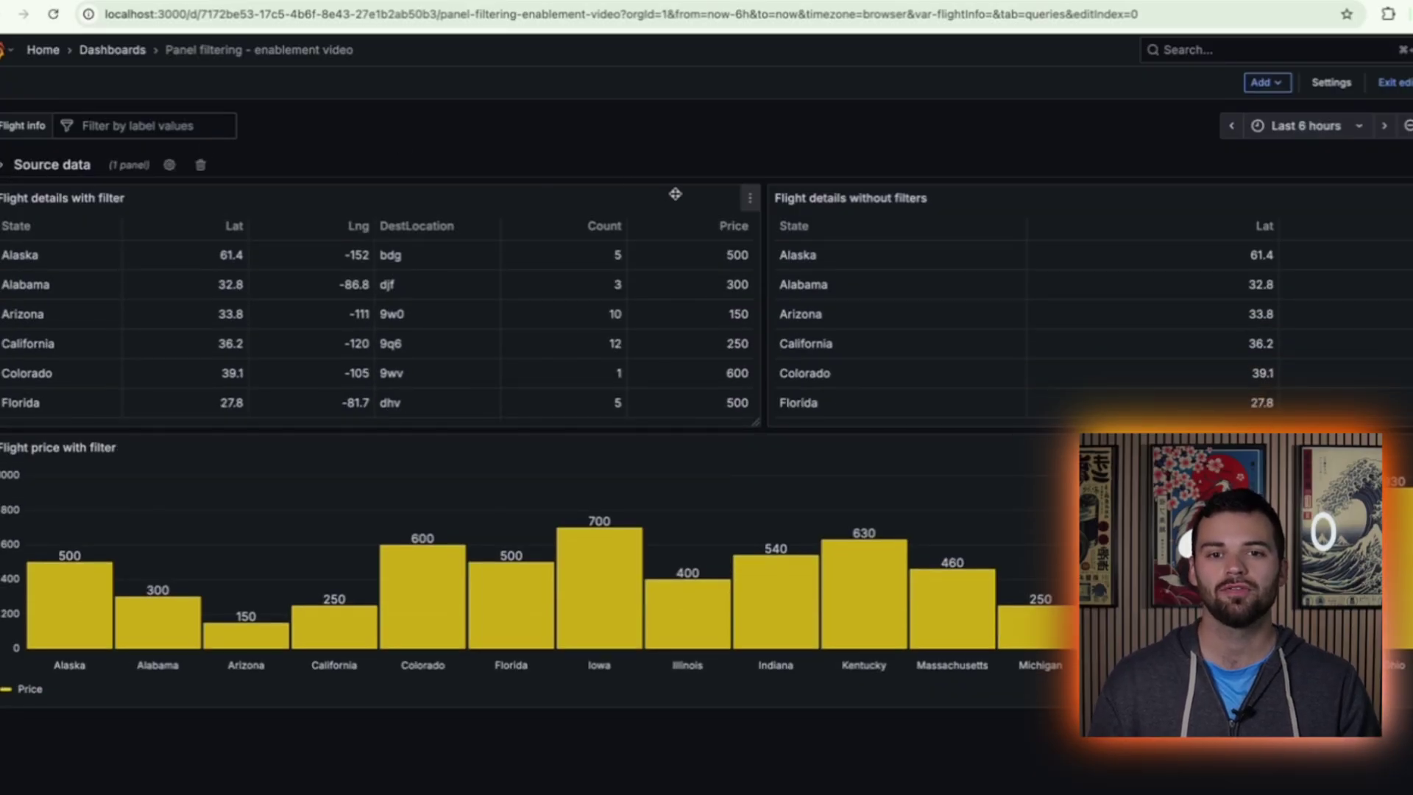
click(749, 198)
click(649, 262)
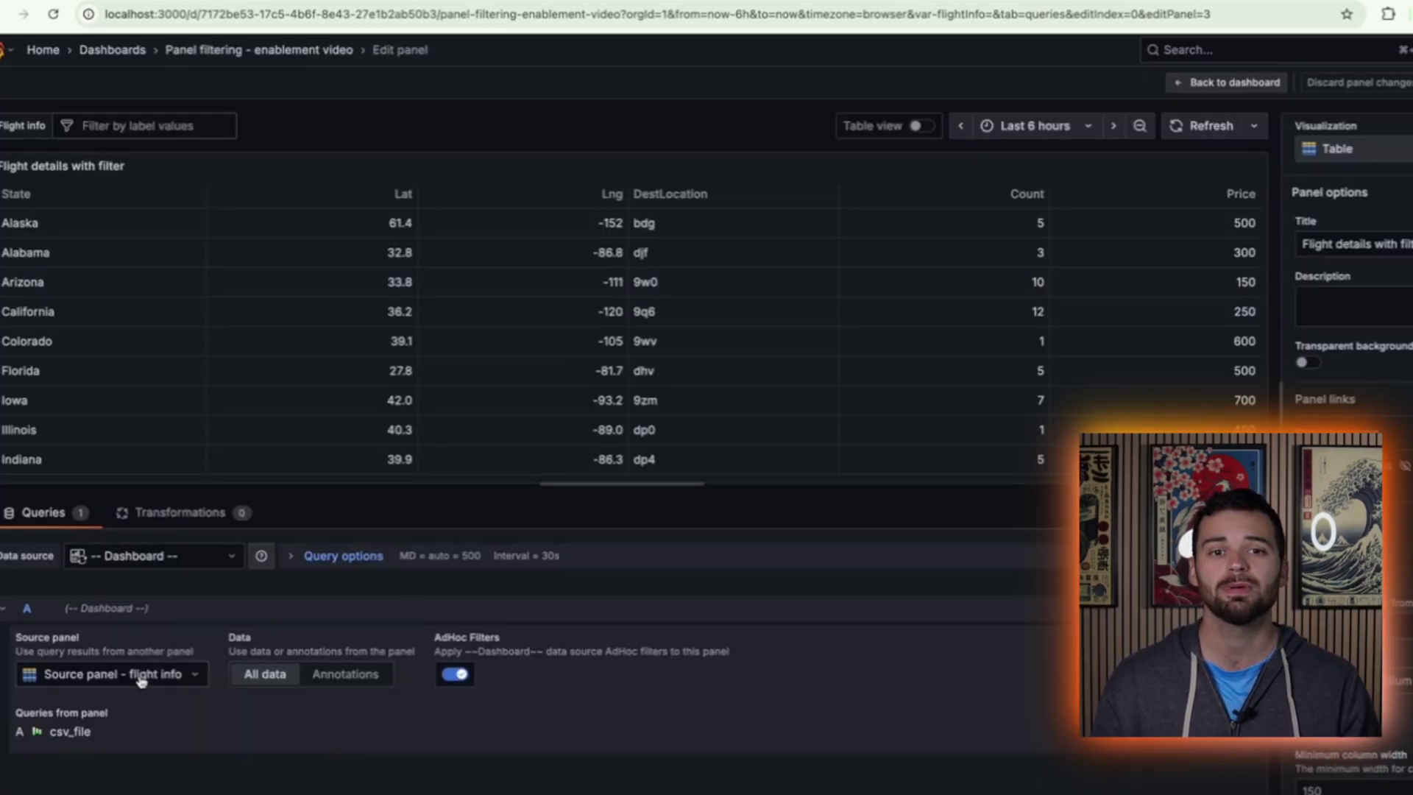
click(1190, 85)
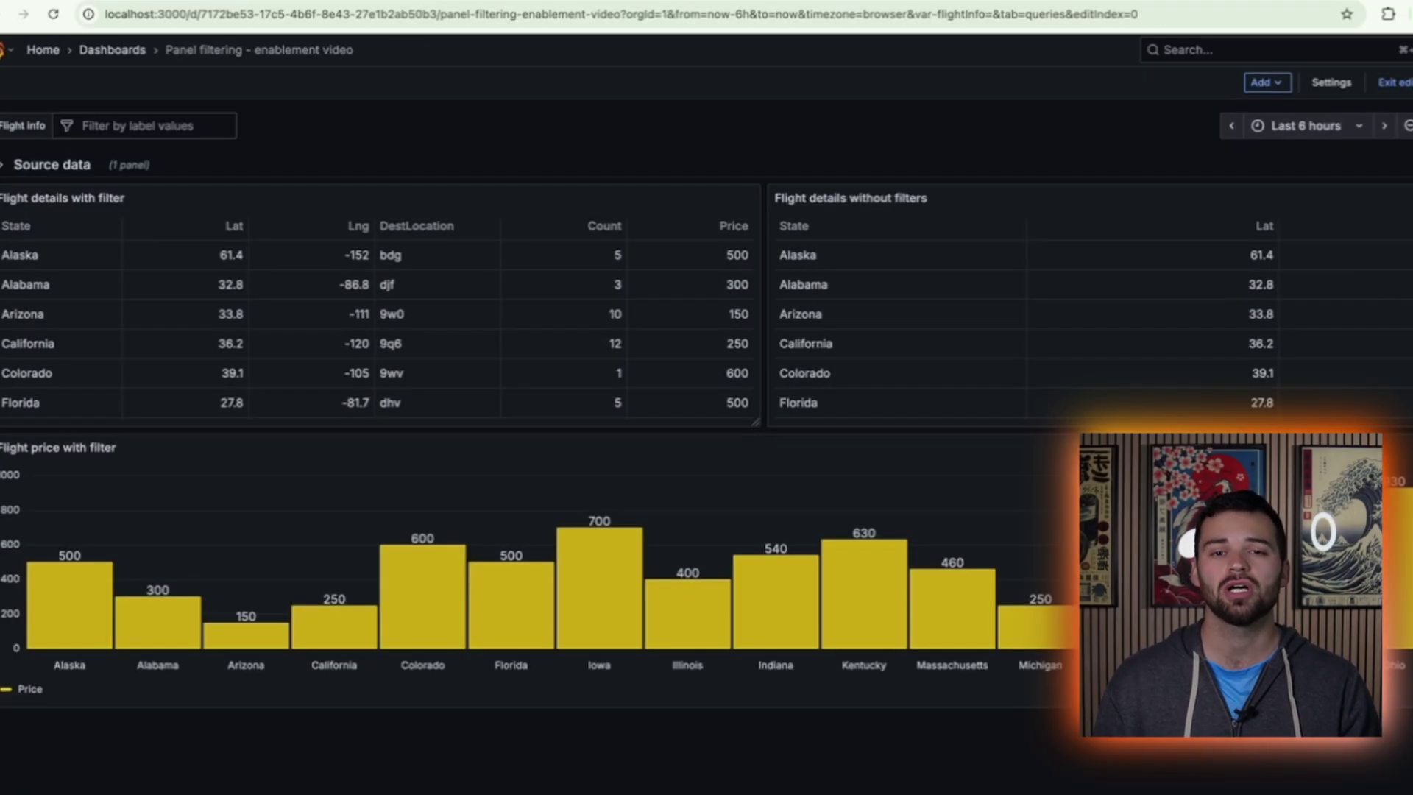
Try a State = Indiana filter, remove it, then filter the flight data to Count 12
click(1406, 509)
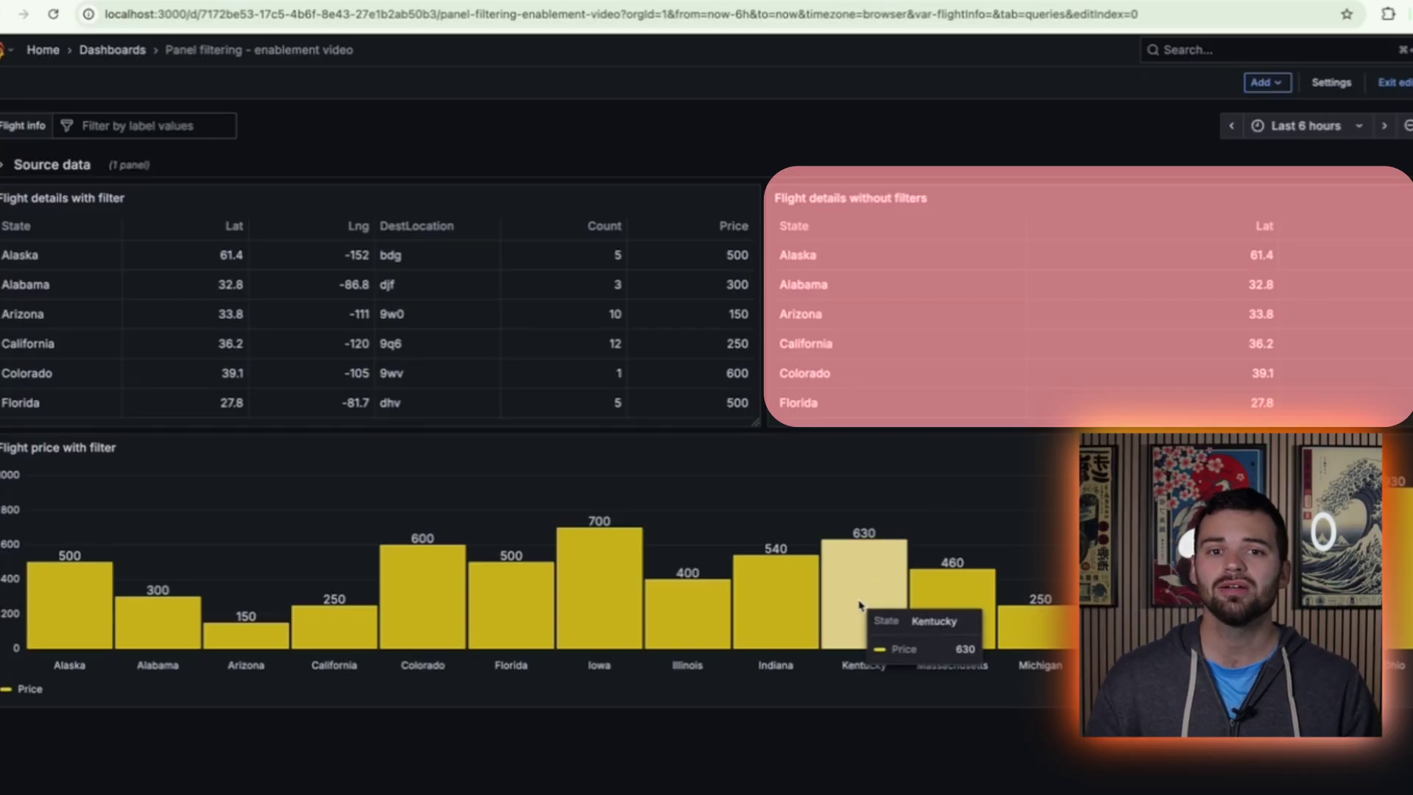
click(770, 603)
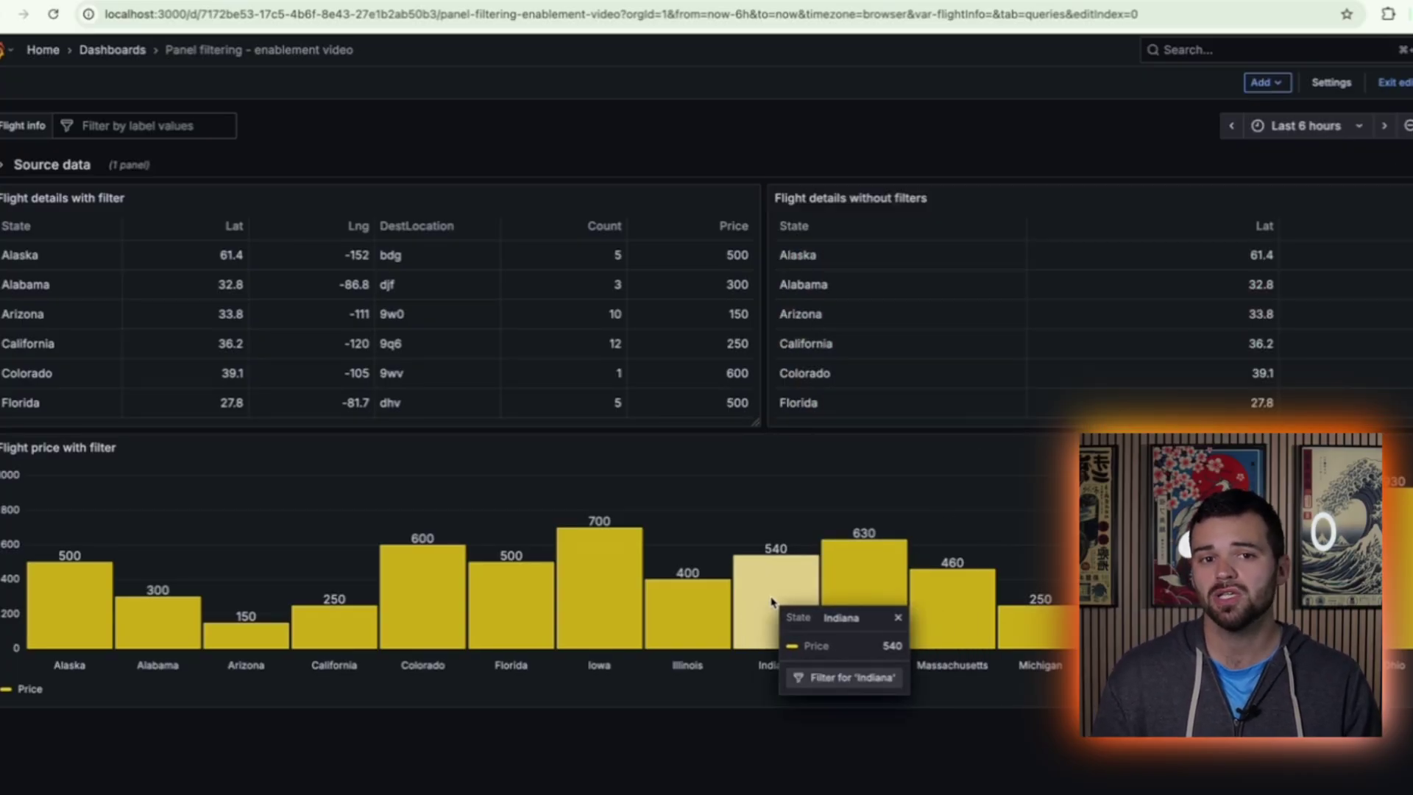
click(873, 681)
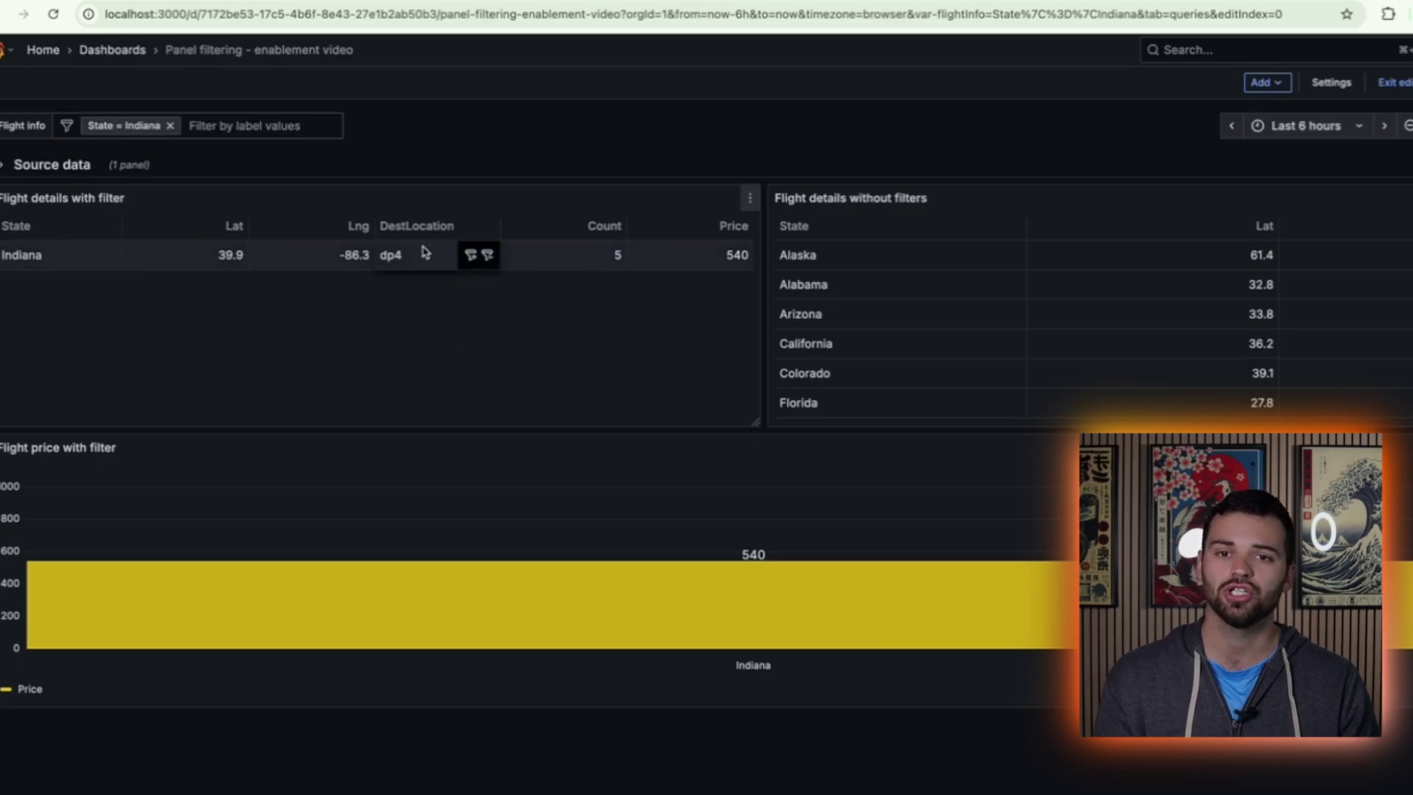
click(170, 126)
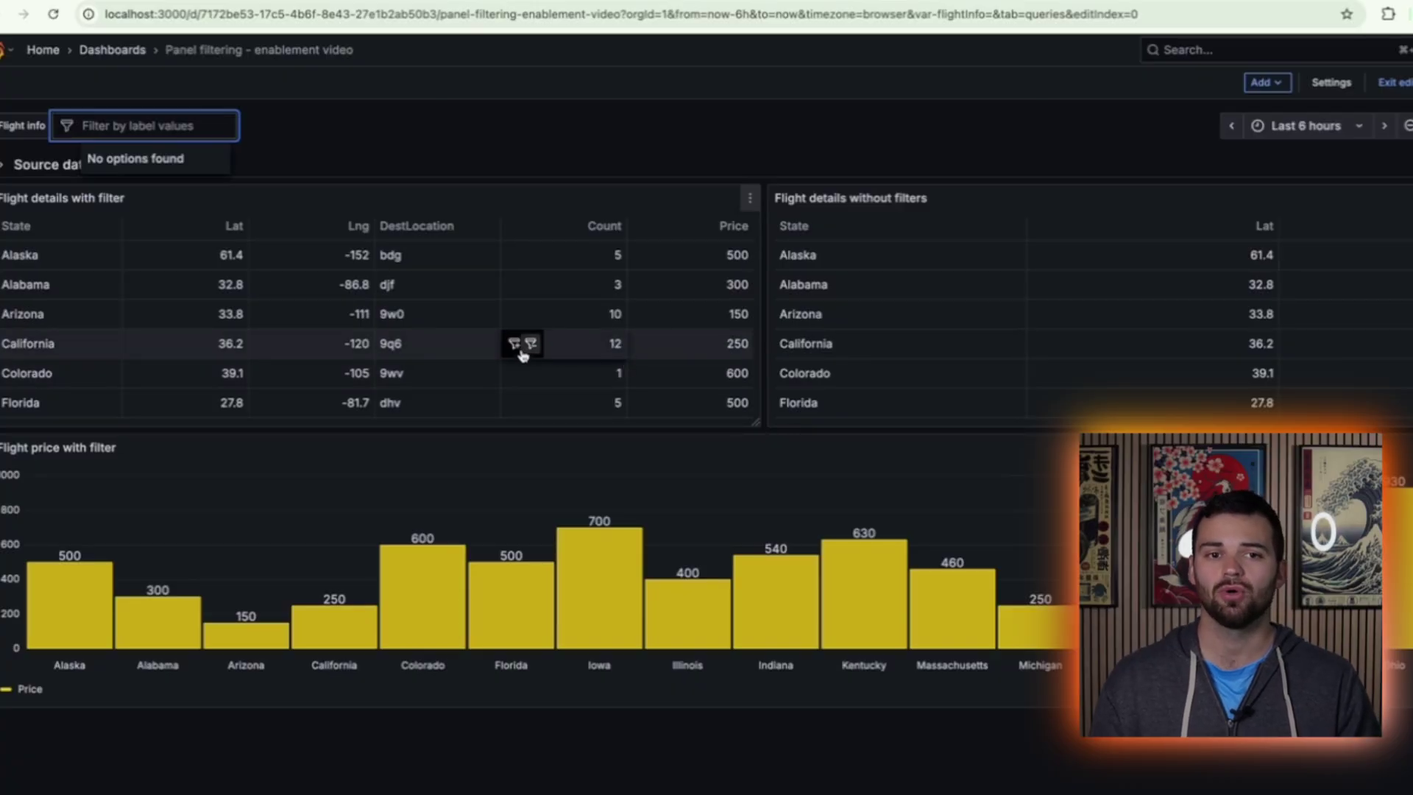
click(519, 351)
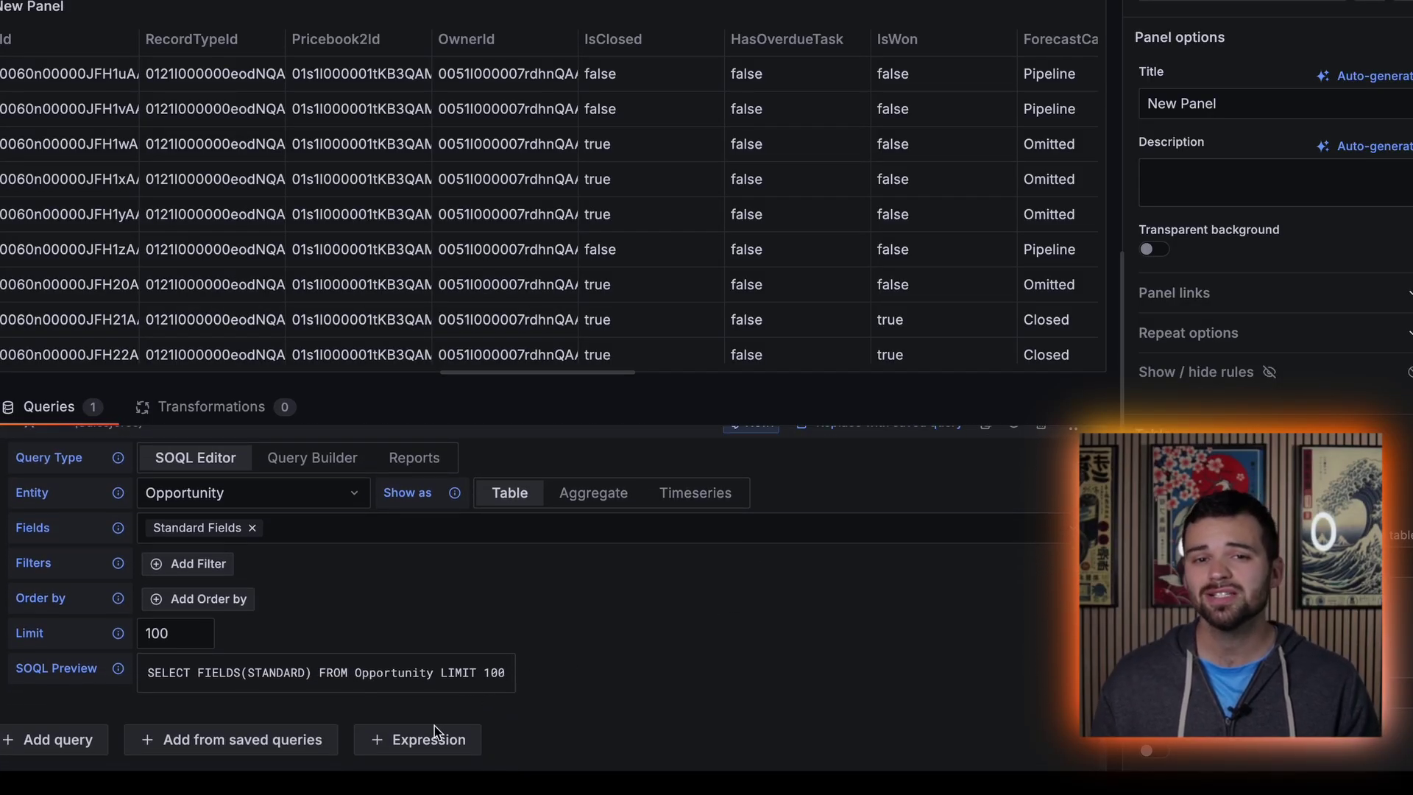
Add a SQL expression to the queries, enlarge its editor, and reformat the query
click(425, 749)
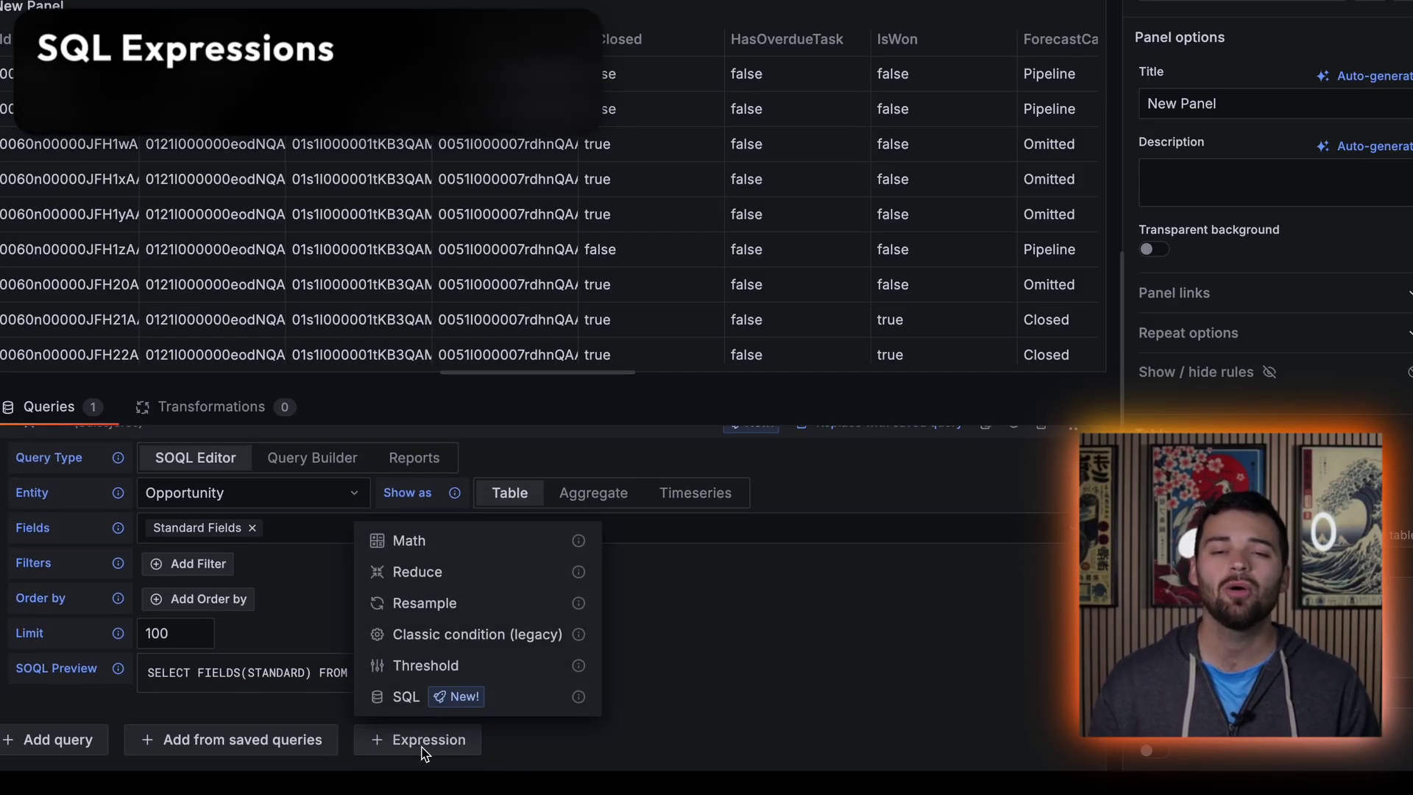
click(437, 703)
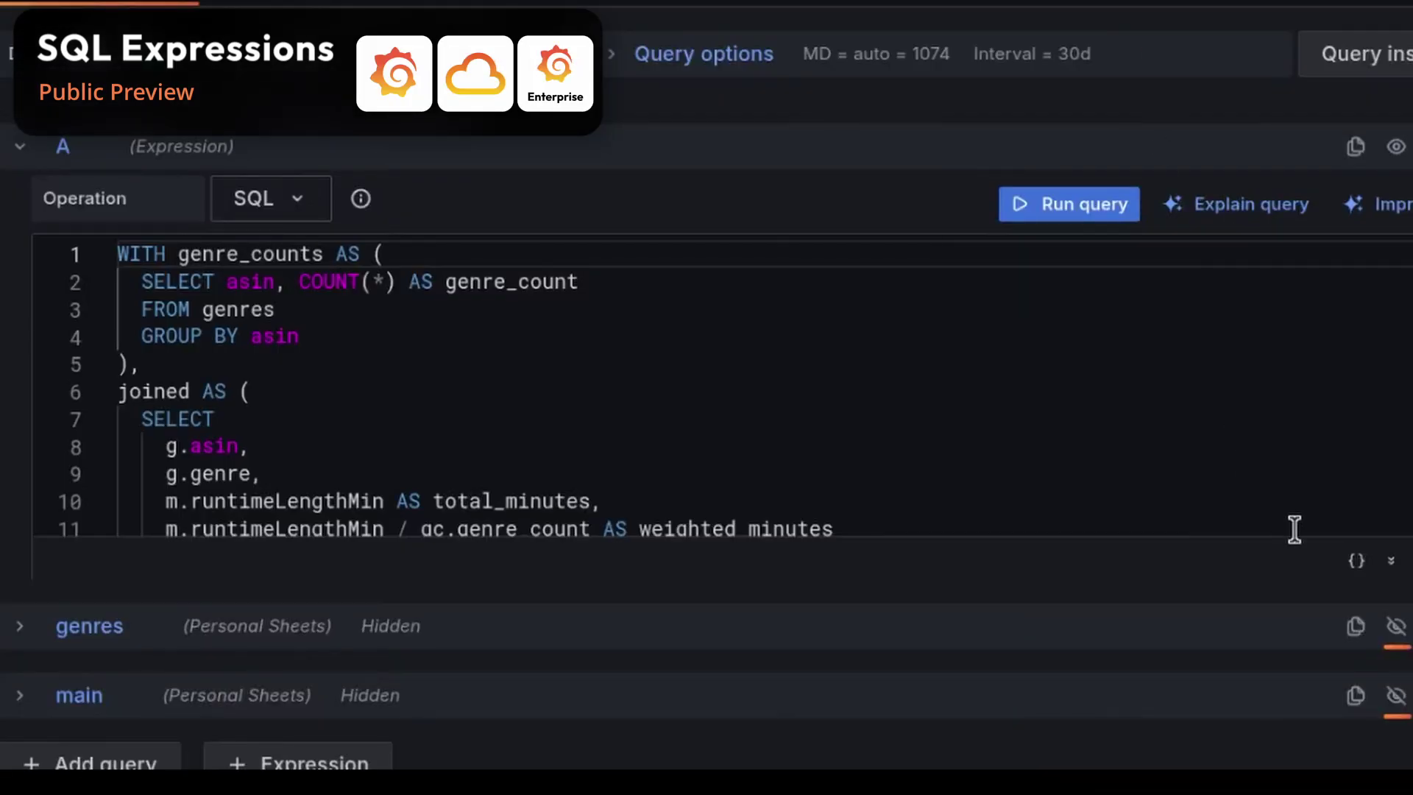
click(1390, 562)
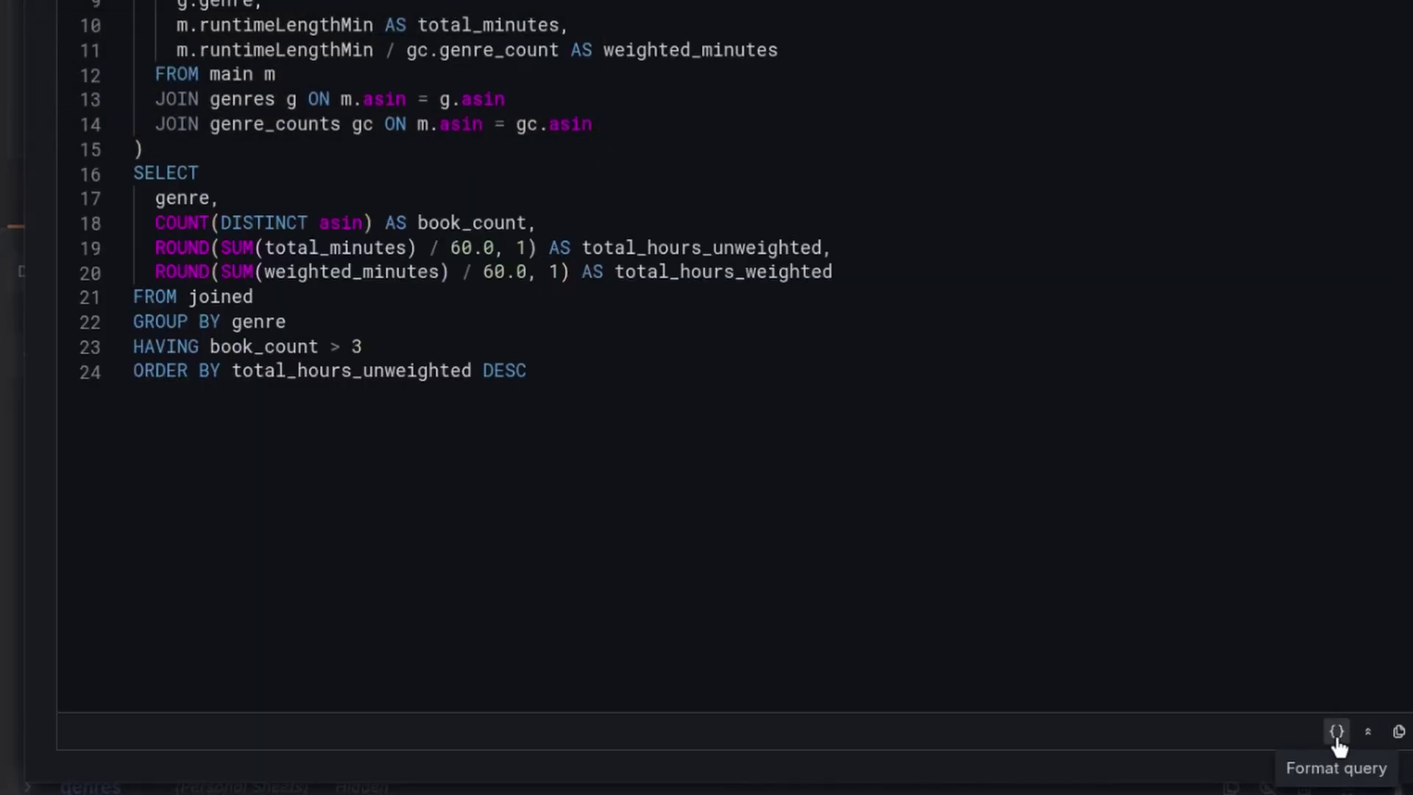
click(1337, 733)
Request AI improvement suggestions and an AI explanation for the SQL expression
scroll(736, 368, up, 3)
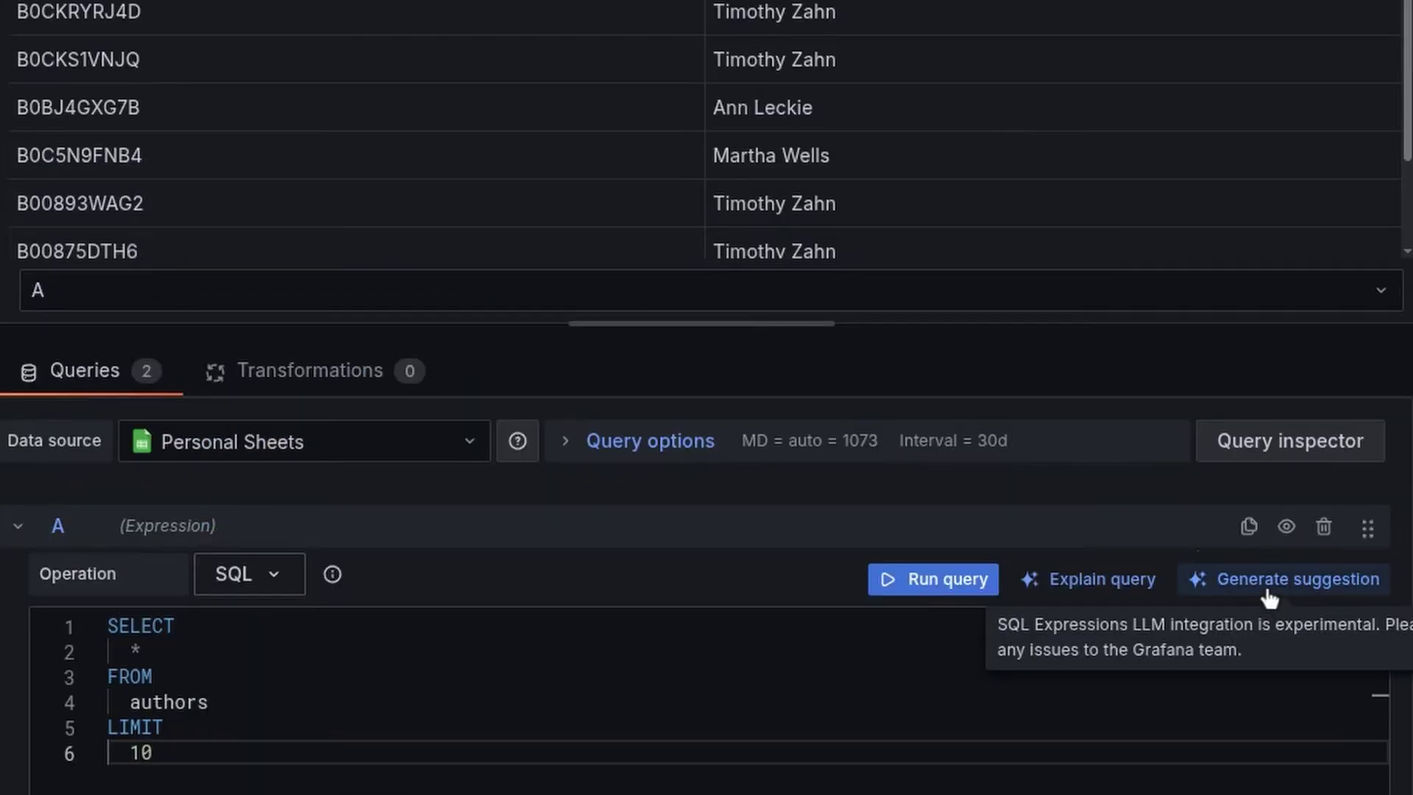
click(1267, 589)
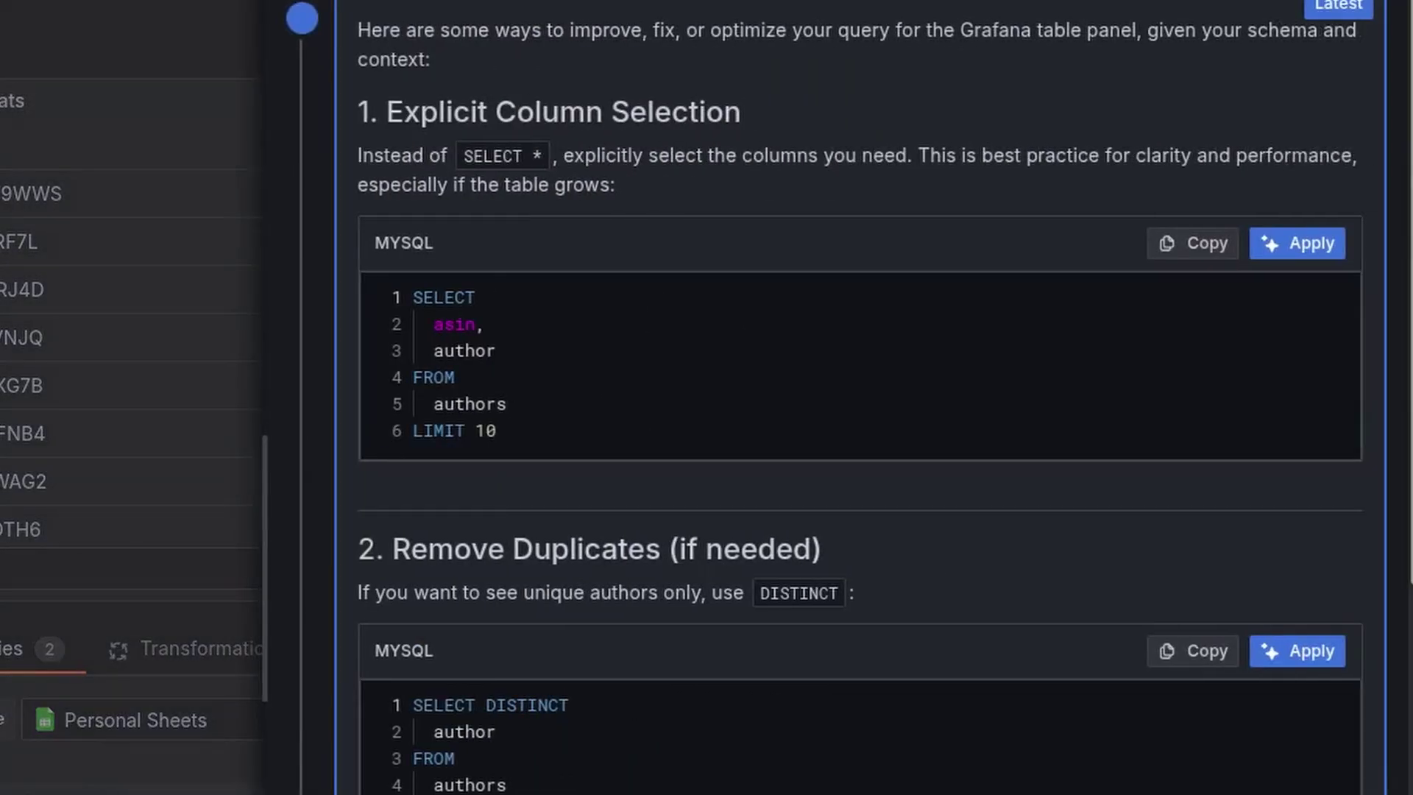
scroll(861, 398, down, 6)
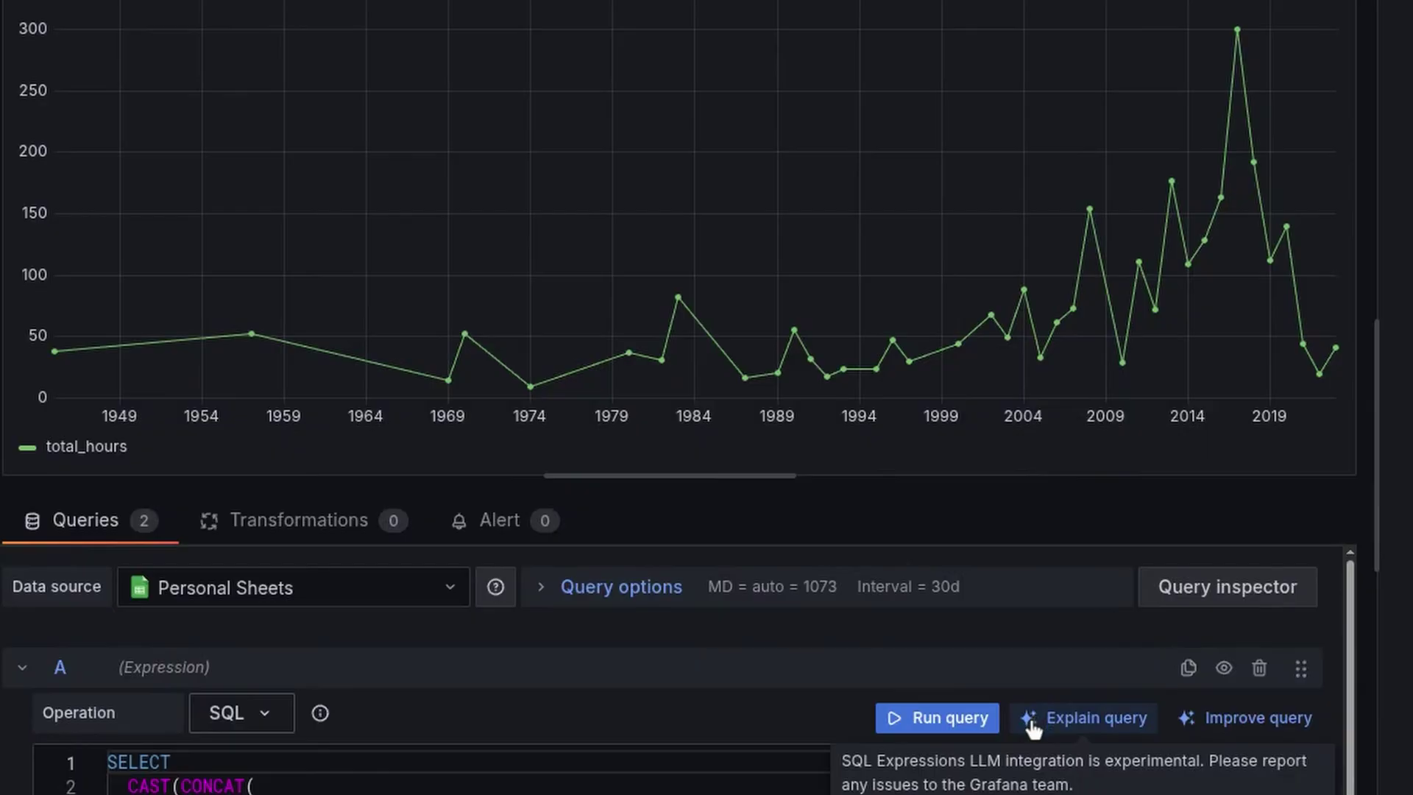
click(1032, 724)
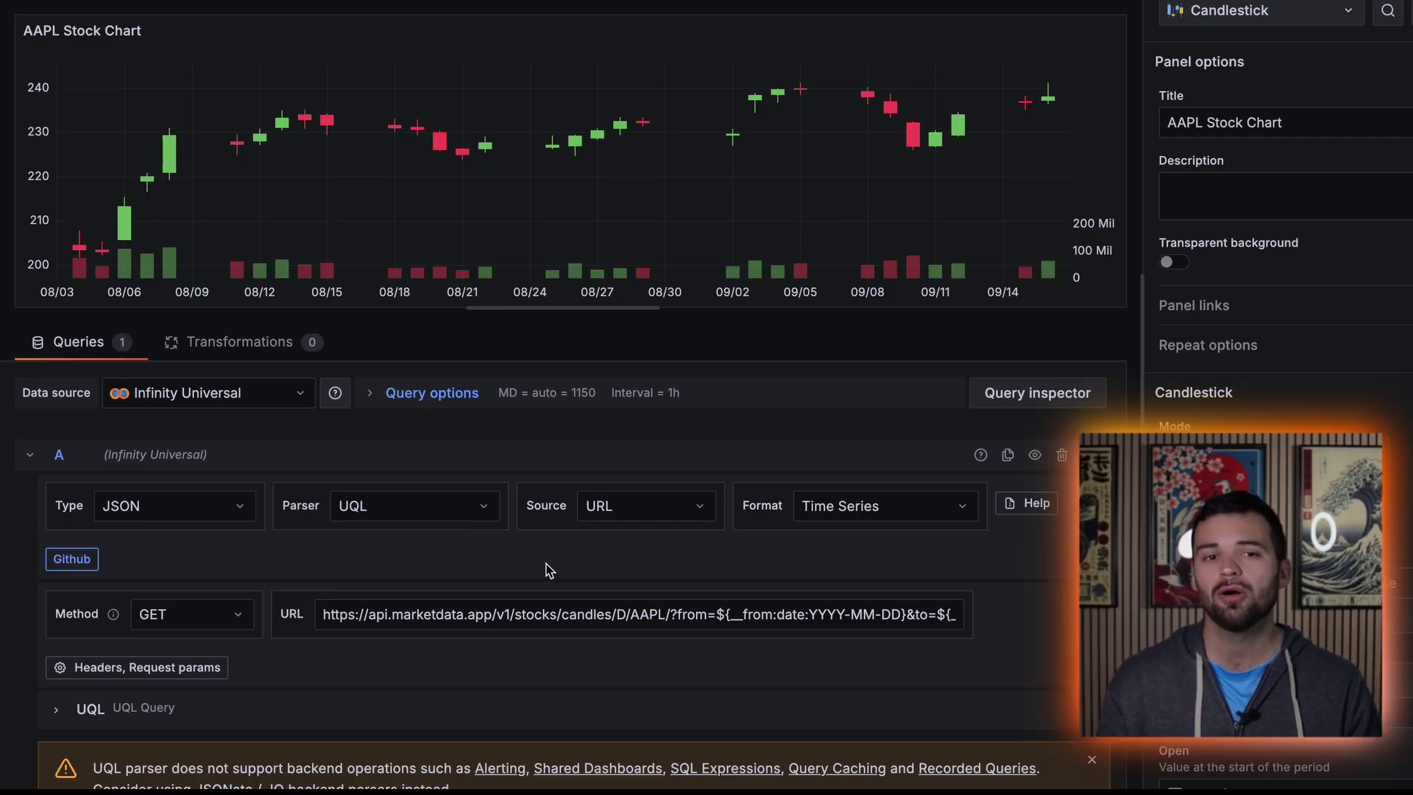
Review the query's data format options and the Infinity basic auth user name setting
click(218, 513)
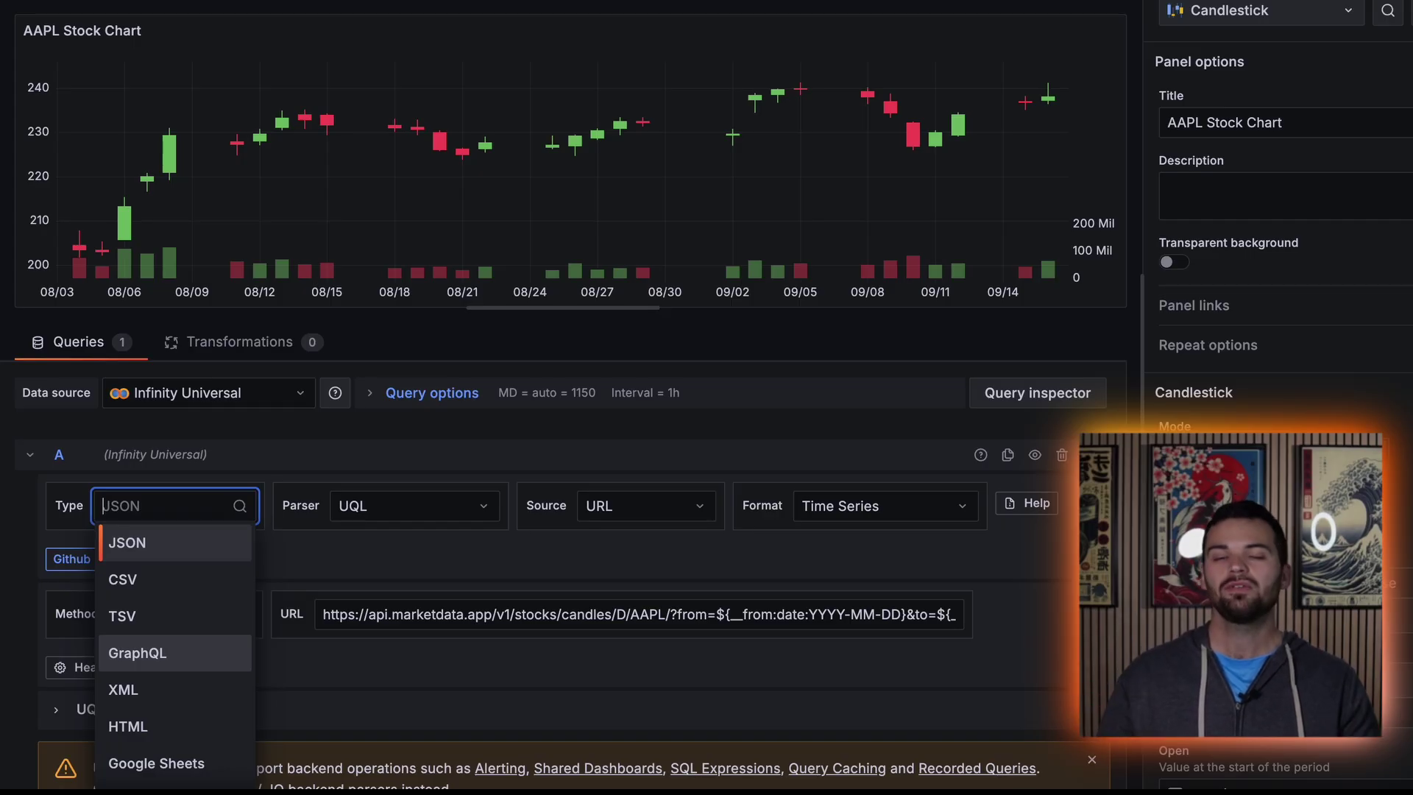
drag(327, 383, 200, 412)
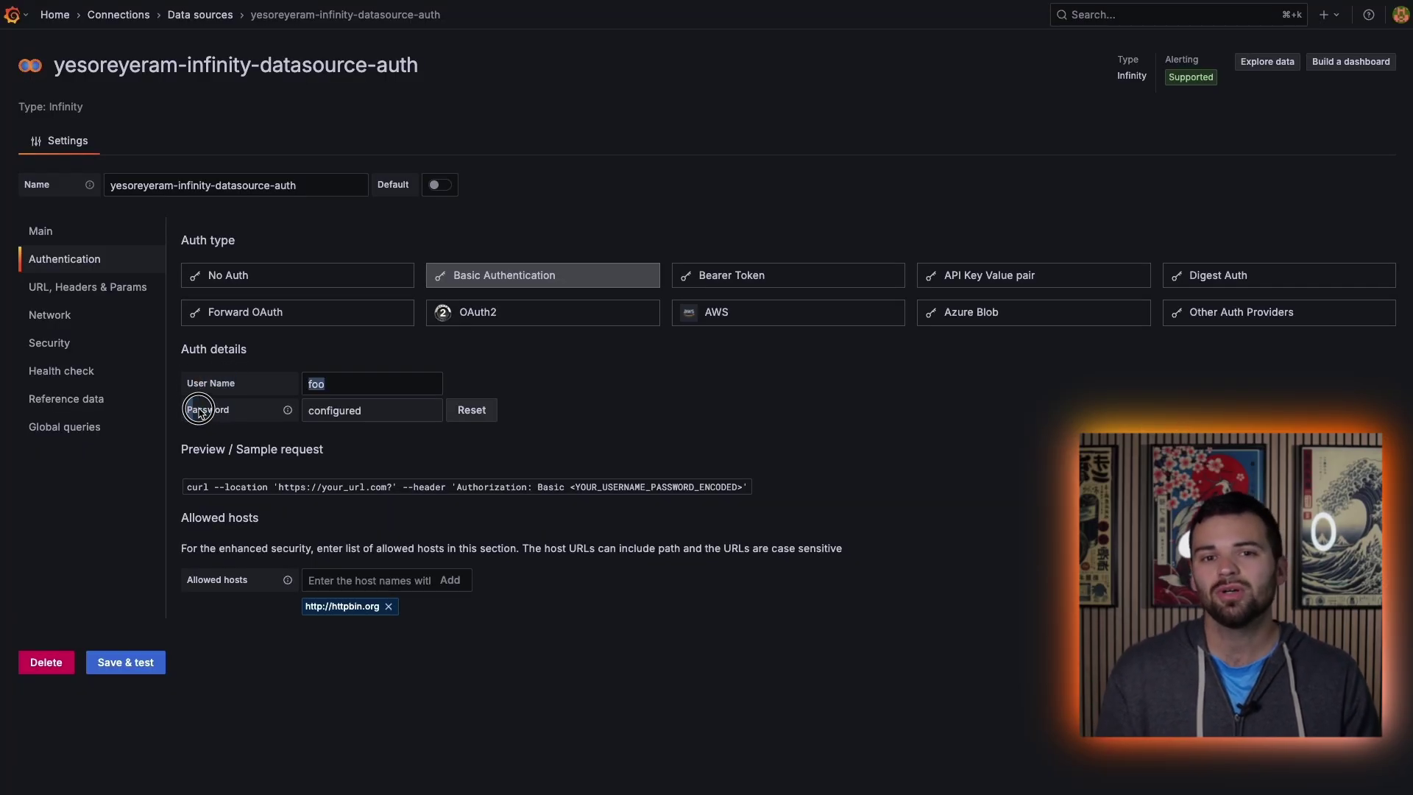
click(238, 582)
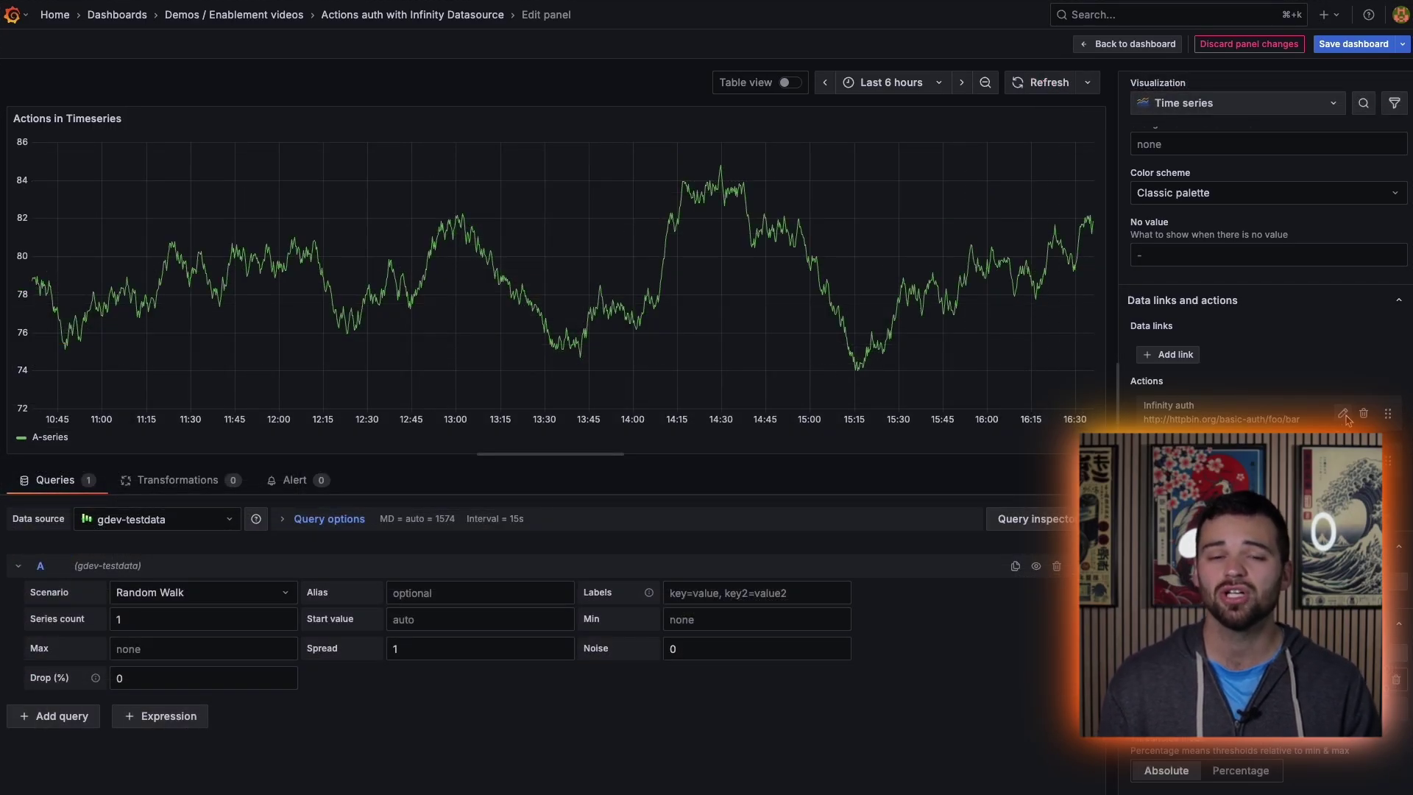
Route the Infinity auth action through yesoreyeram-infinity-datasource-auth and save the action
click(1344, 414)
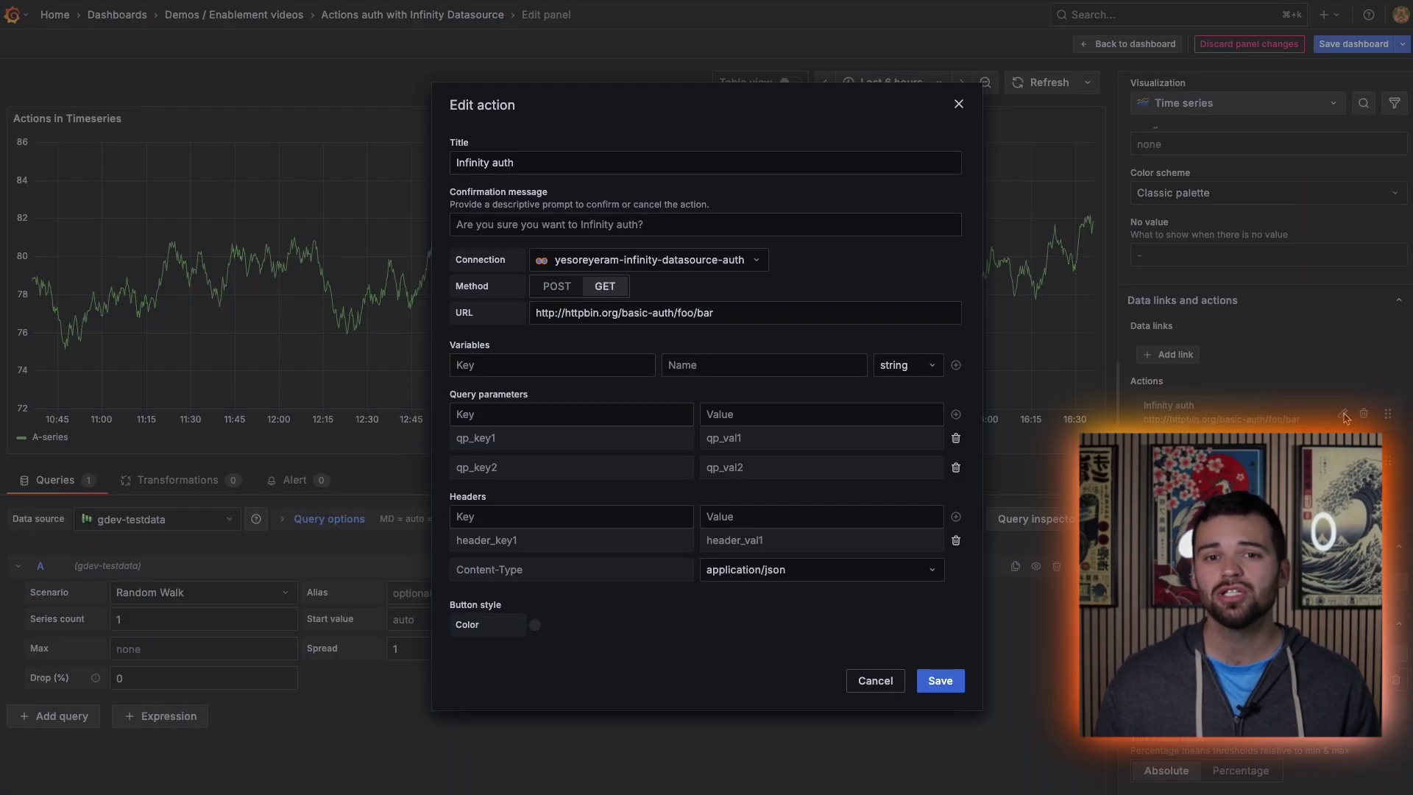
click(601, 262)
click(625, 291)
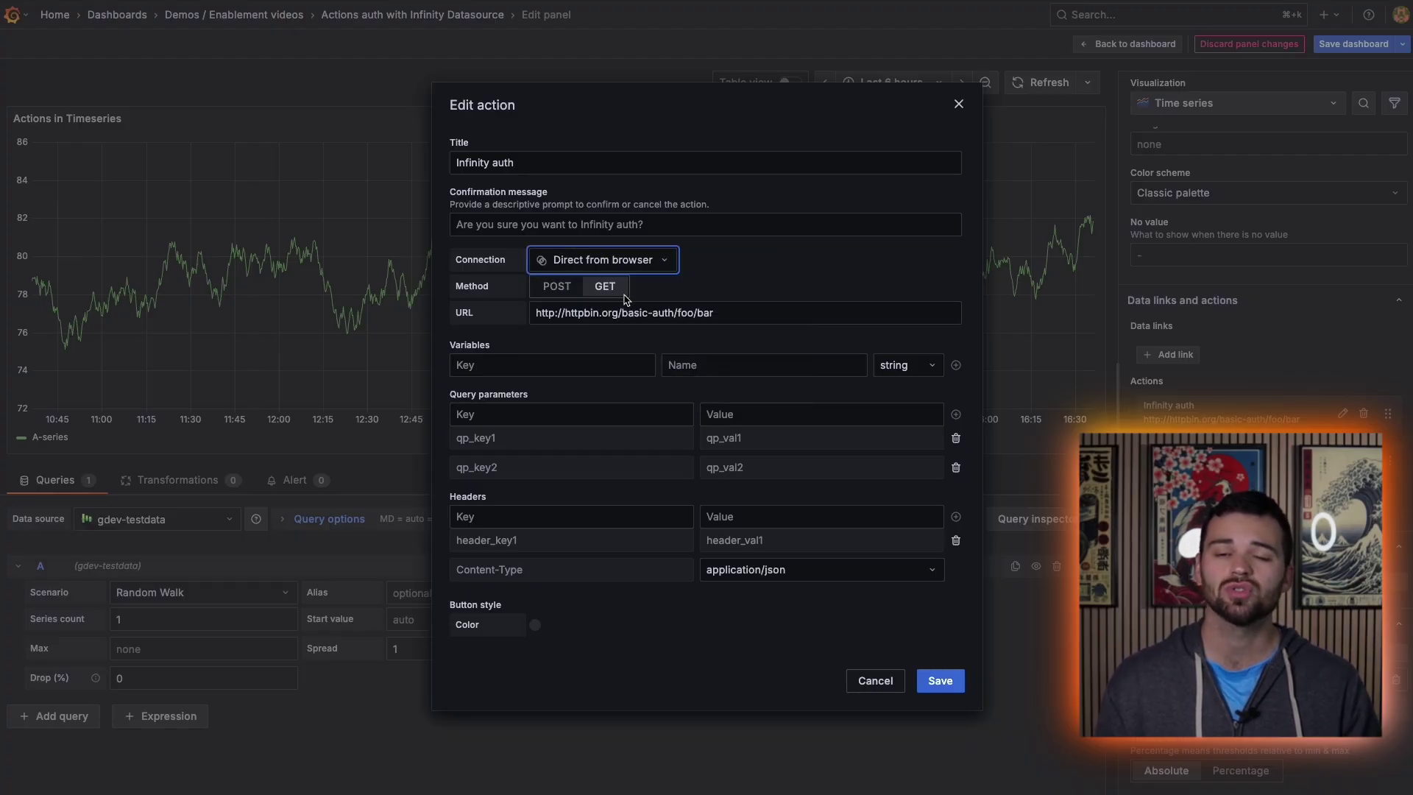
click(627, 263)
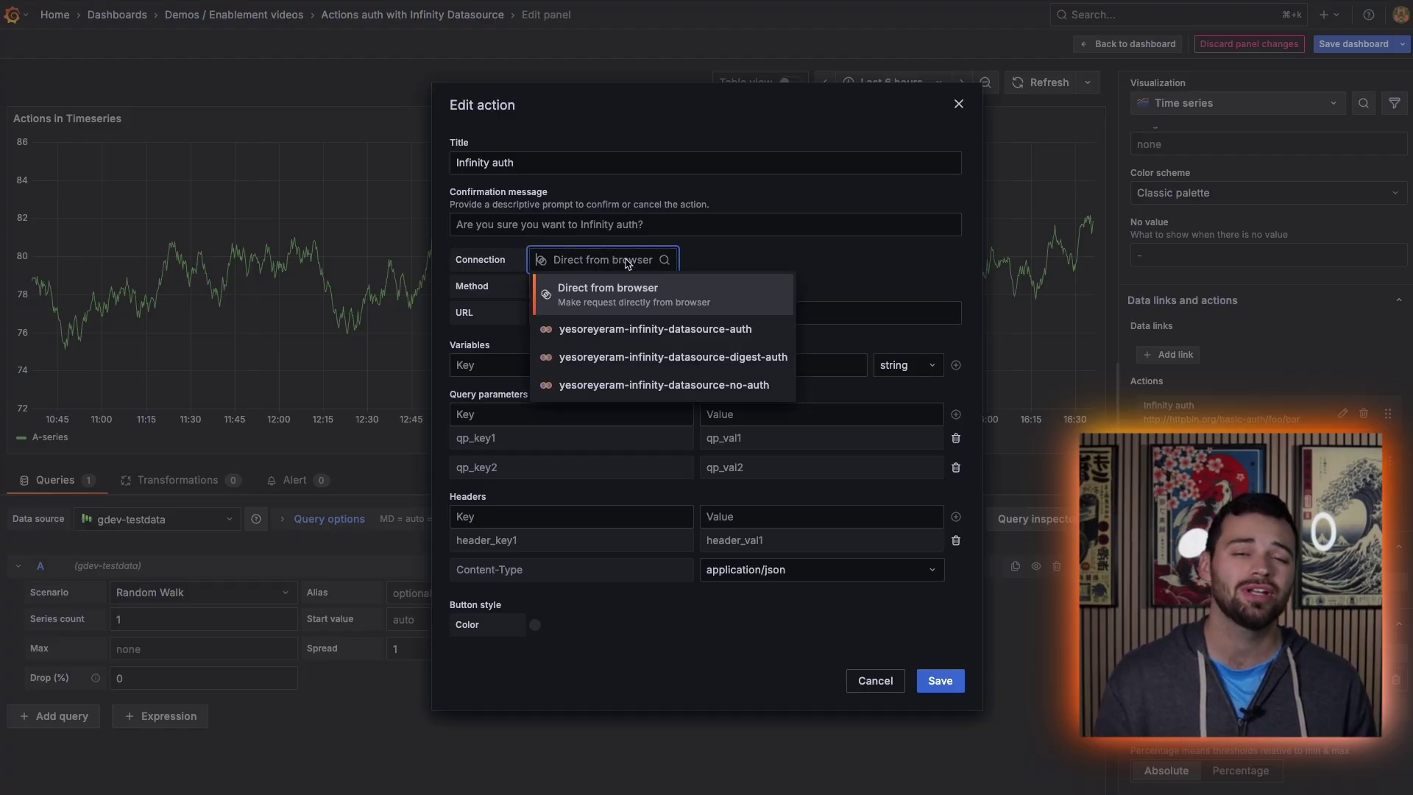
click(713, 337)
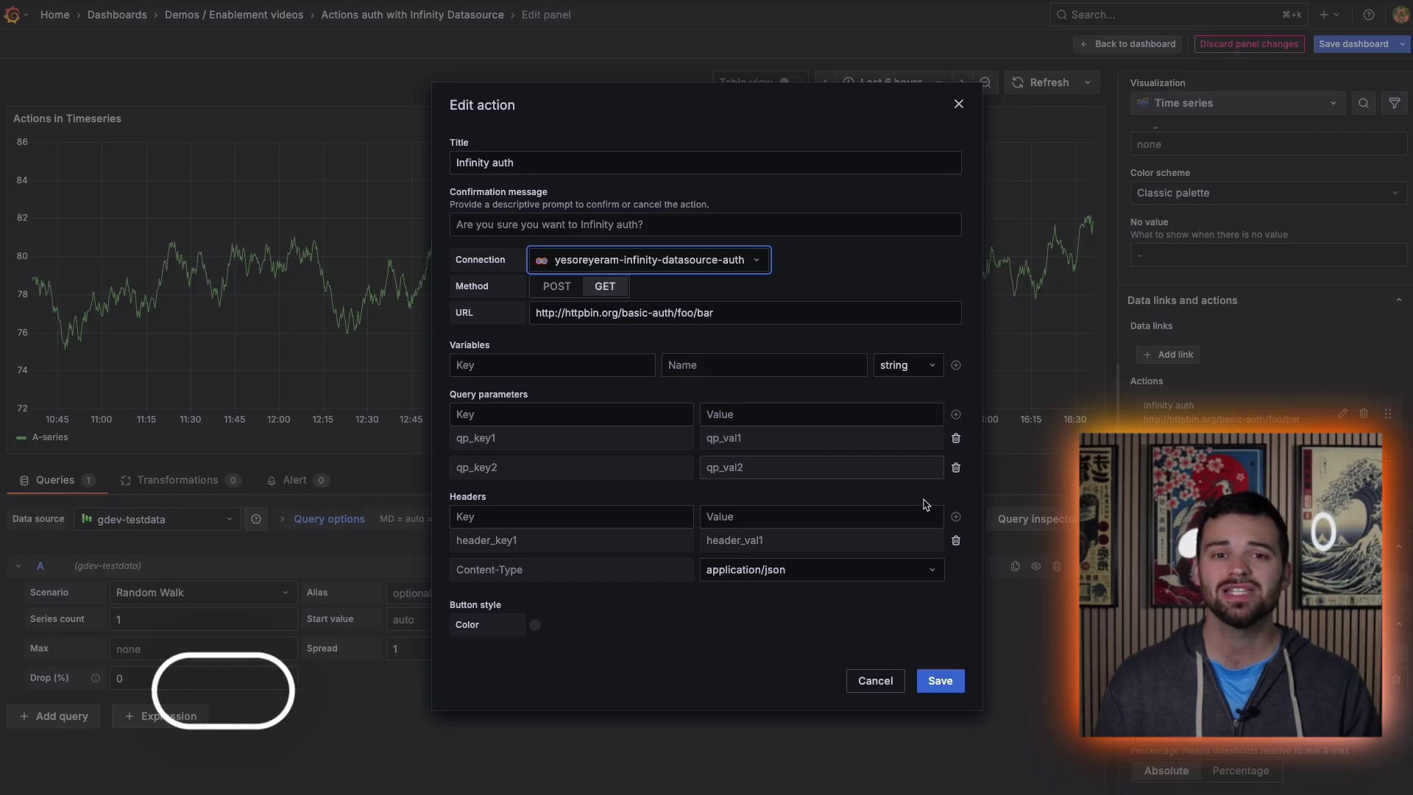
click(945, 681)
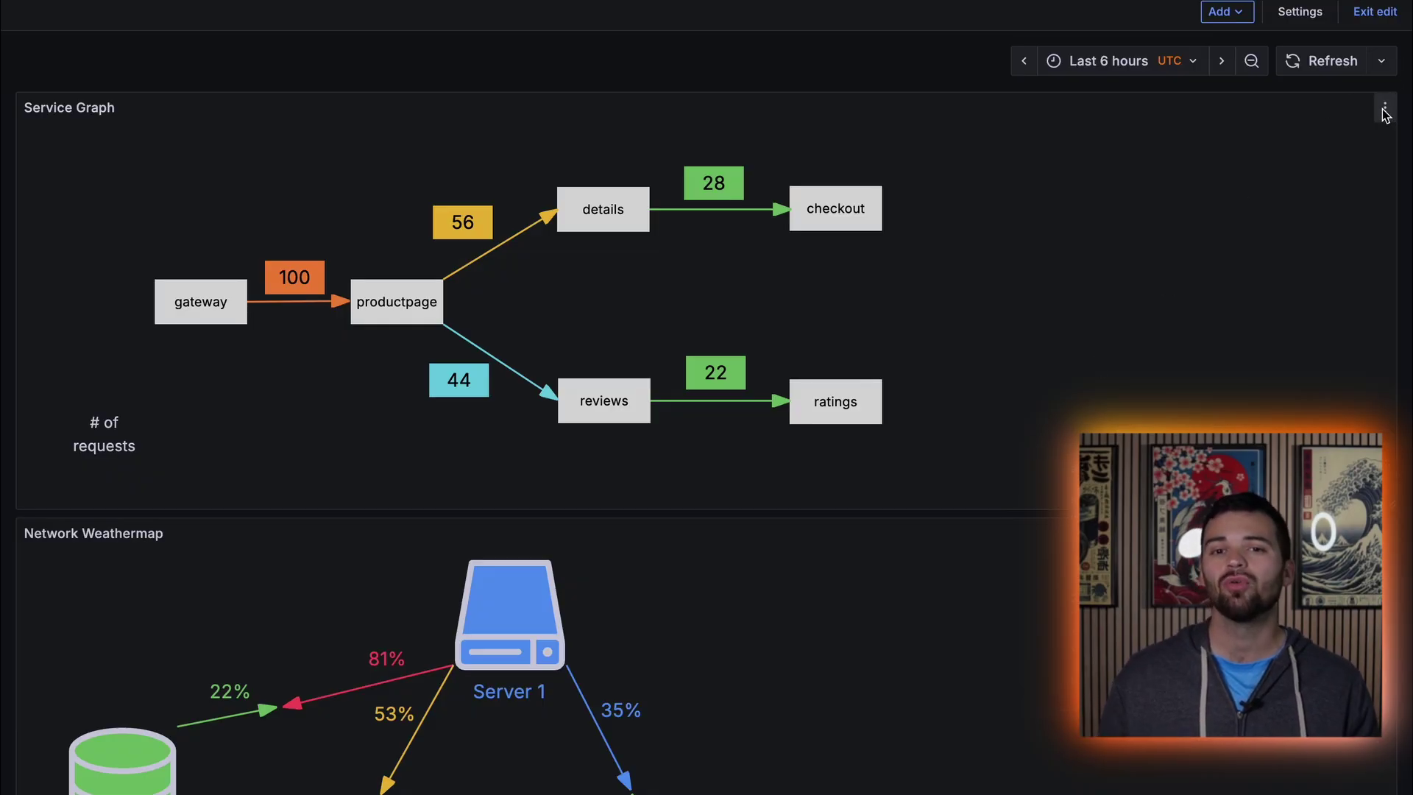
Edit the Service Graph panel and enable Pan and zoom plus Zoom to content in Canvas options
click(1383, 110)
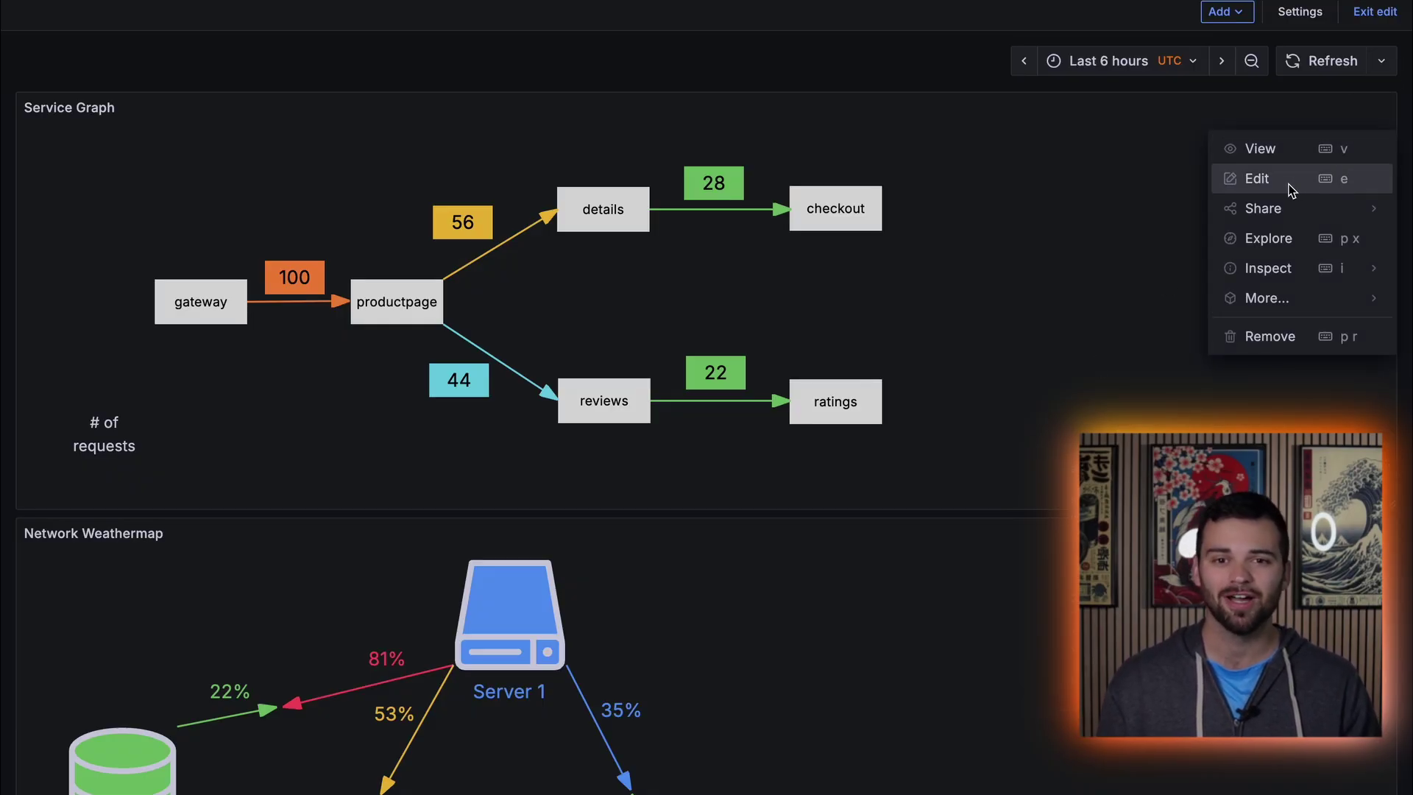
click(1257, 178)
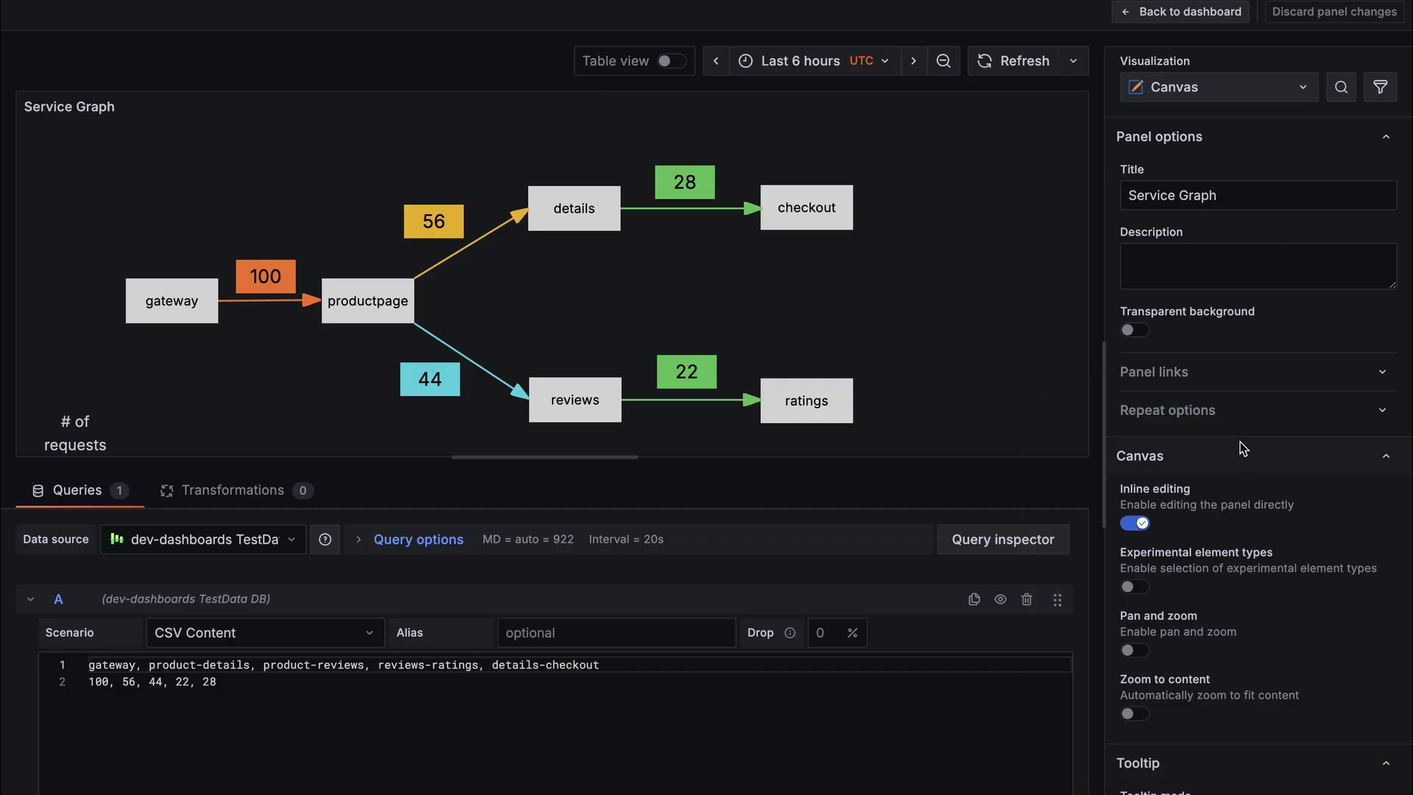
scroll(1239, 448, down, 3)
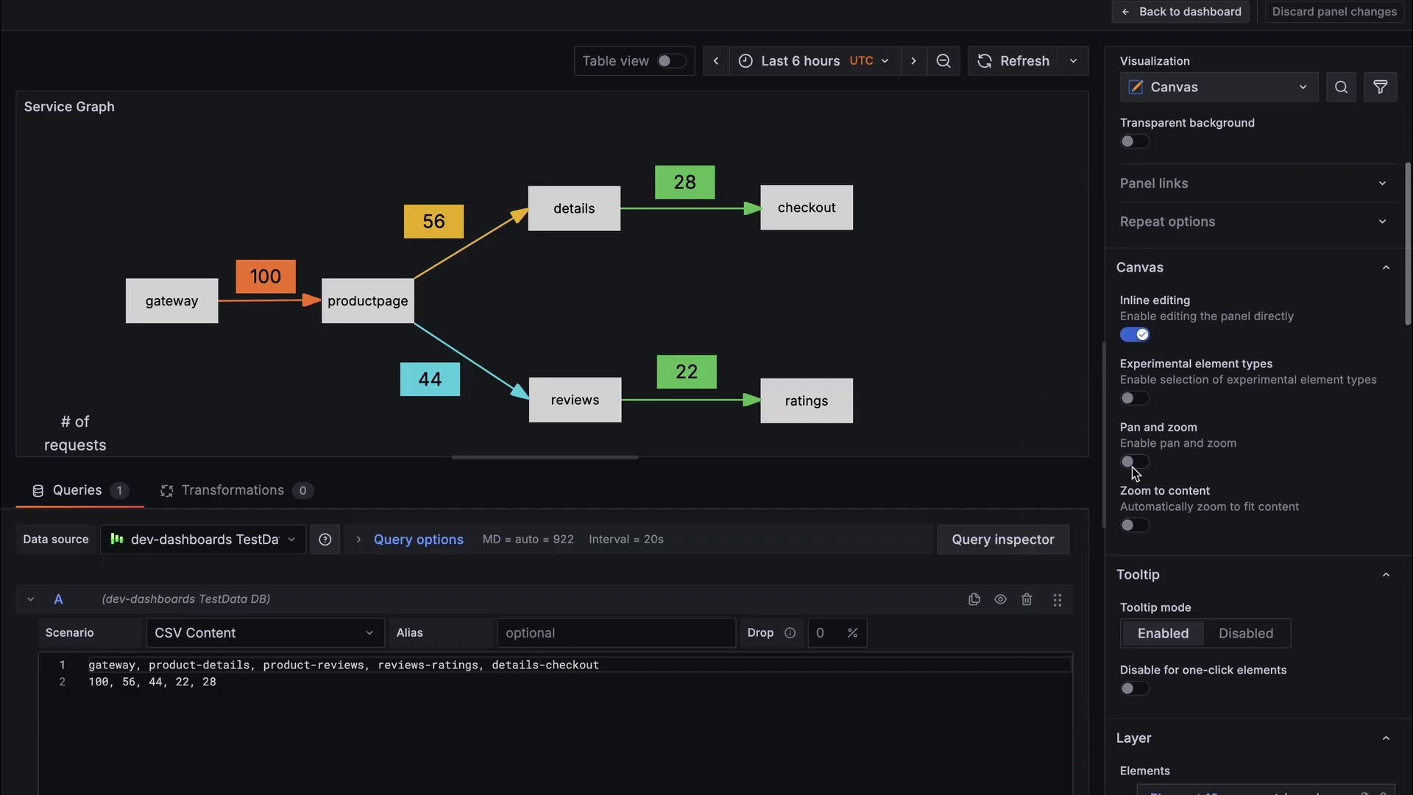
click(1134, 463)
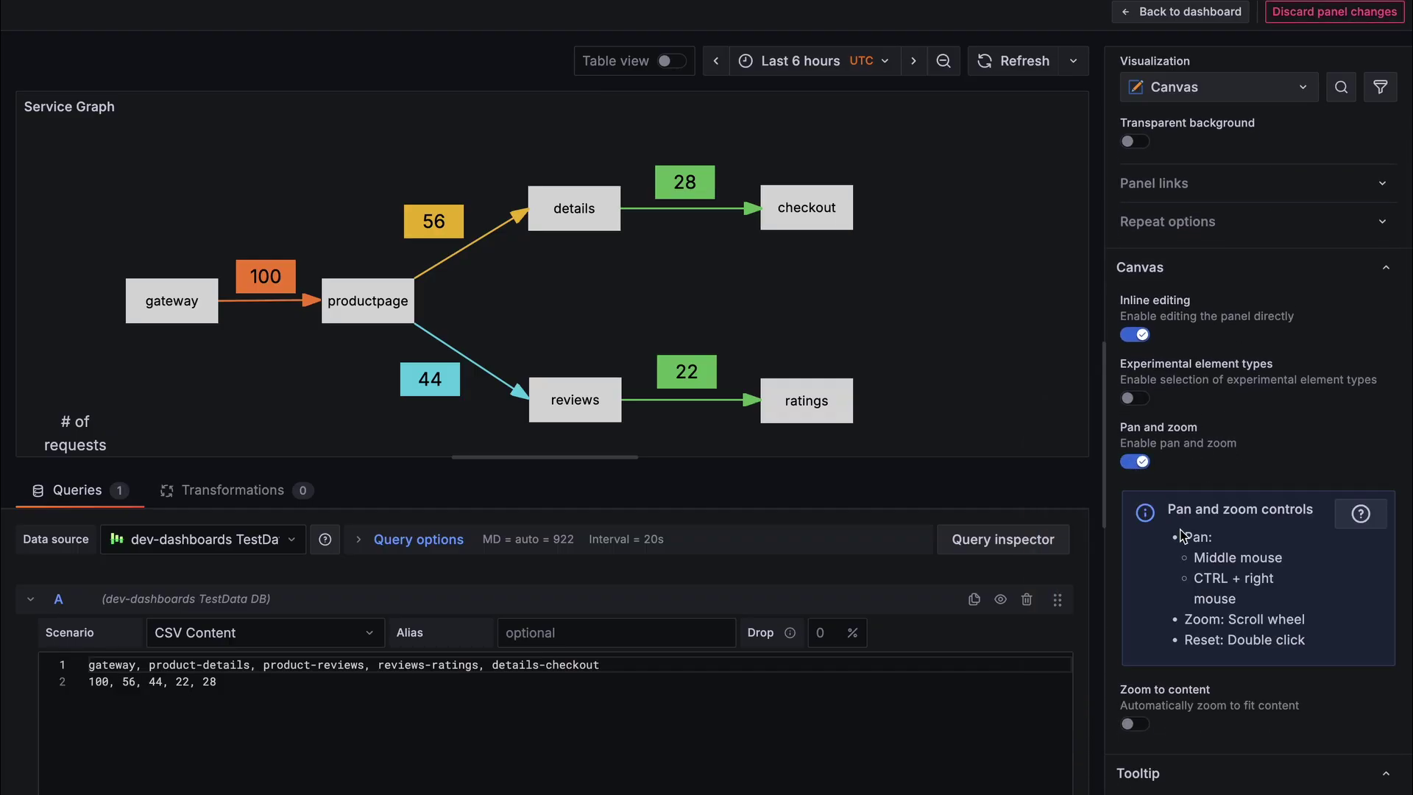
scroll(1181, 535, down, 3)
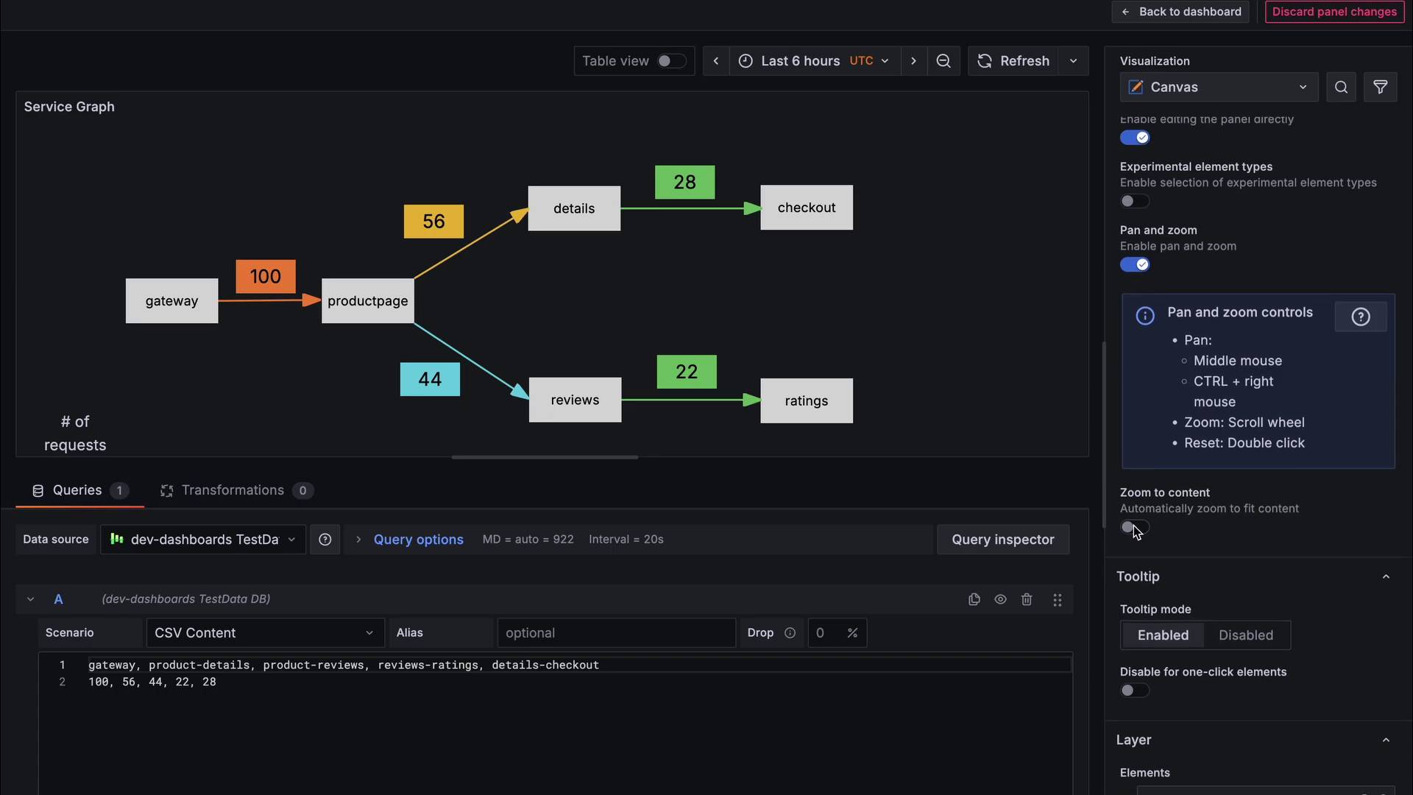
click(1134, 528)
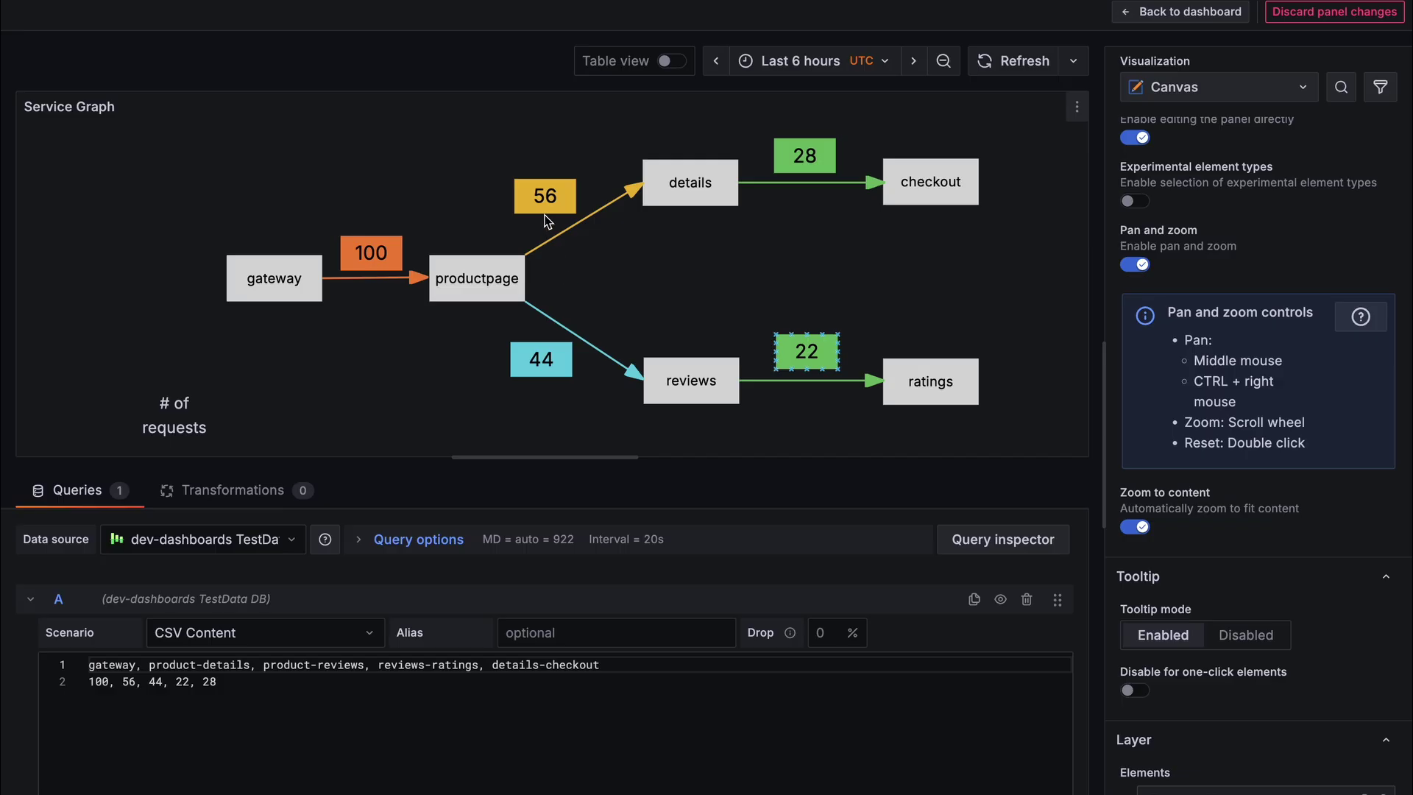
Test the zoomed canvas by selecting elements such as the 28 label
scroll(542, 158, up, 5)
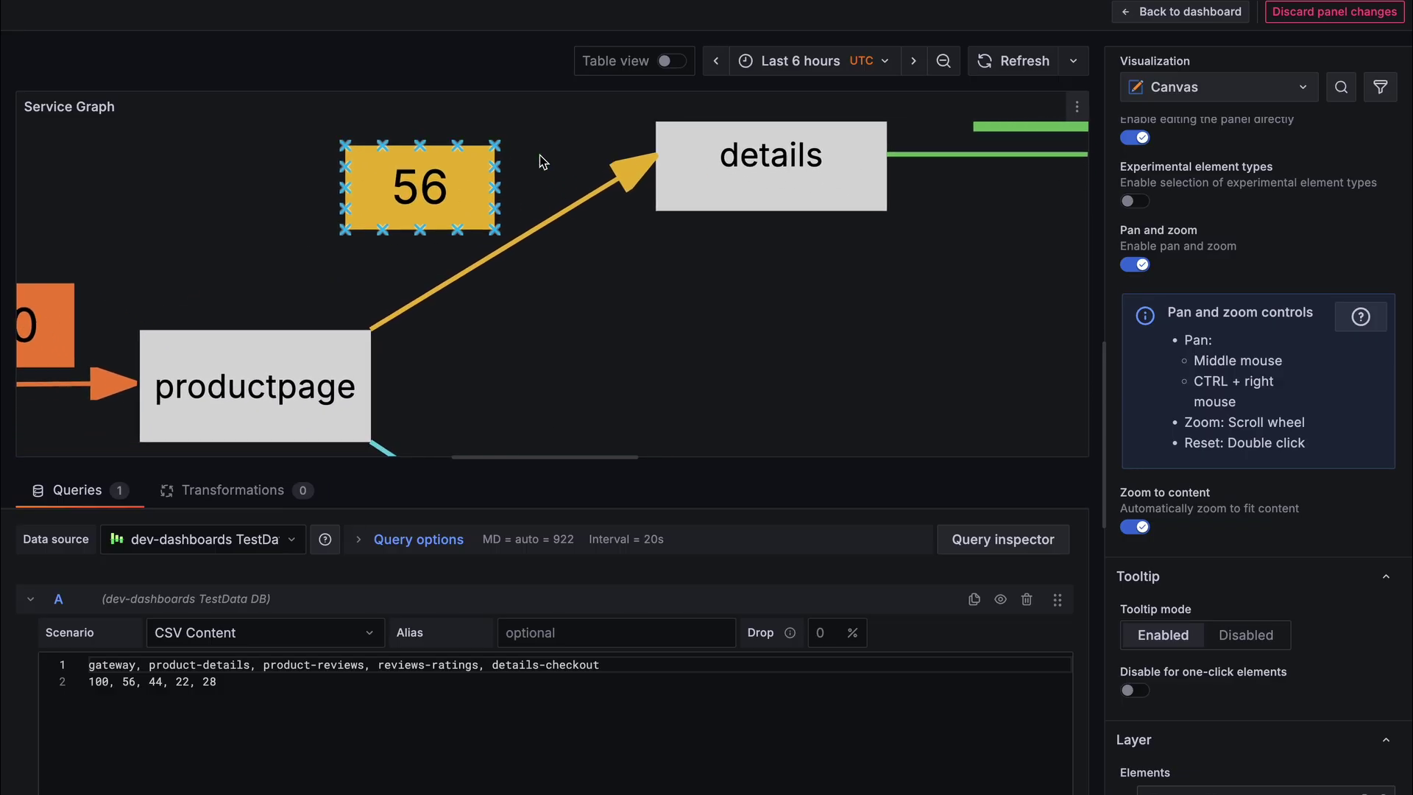
click(539, 153)
scroll(541, 156, down, 3)
click(543, 157)
scroll(542, 159, down, 3)
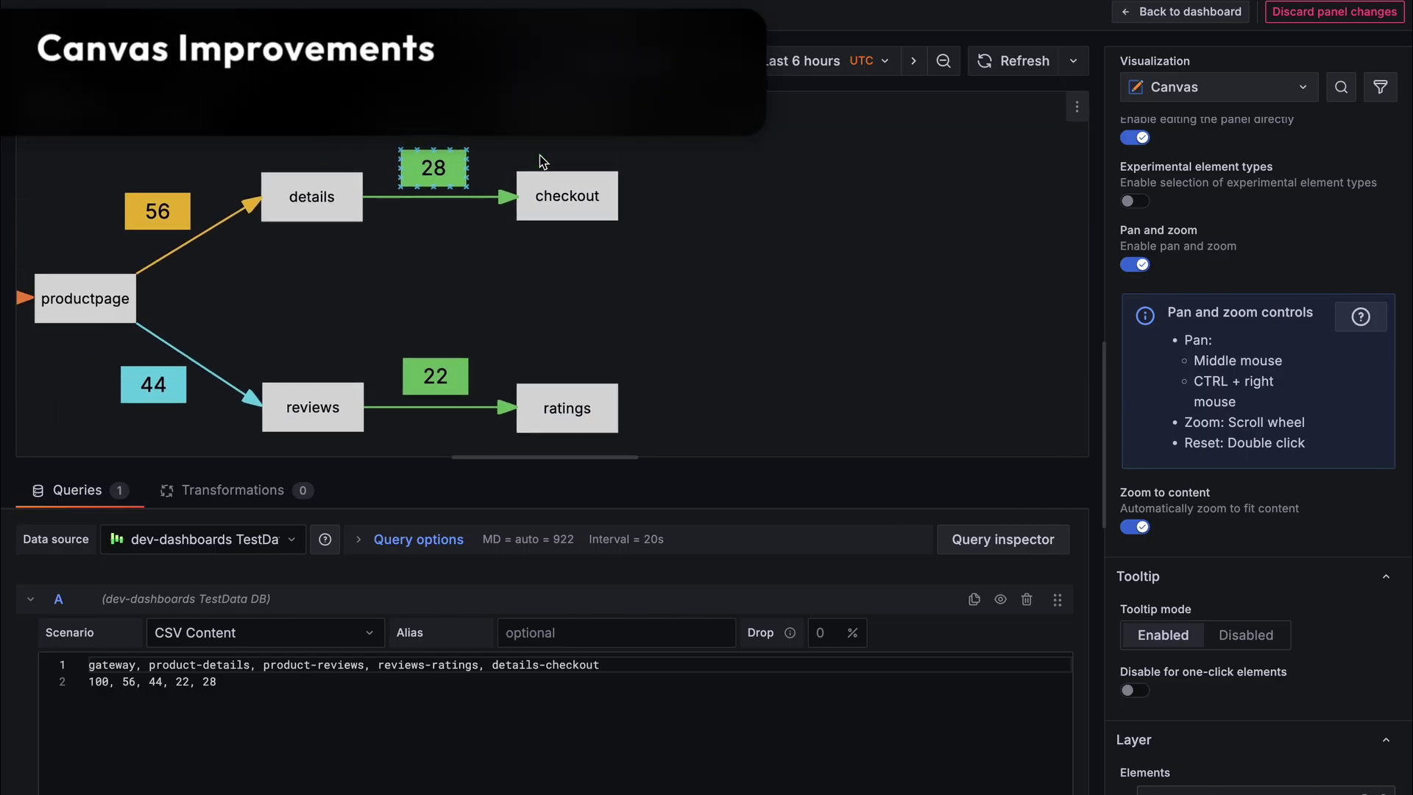
scroll(543, 160, down, 4)
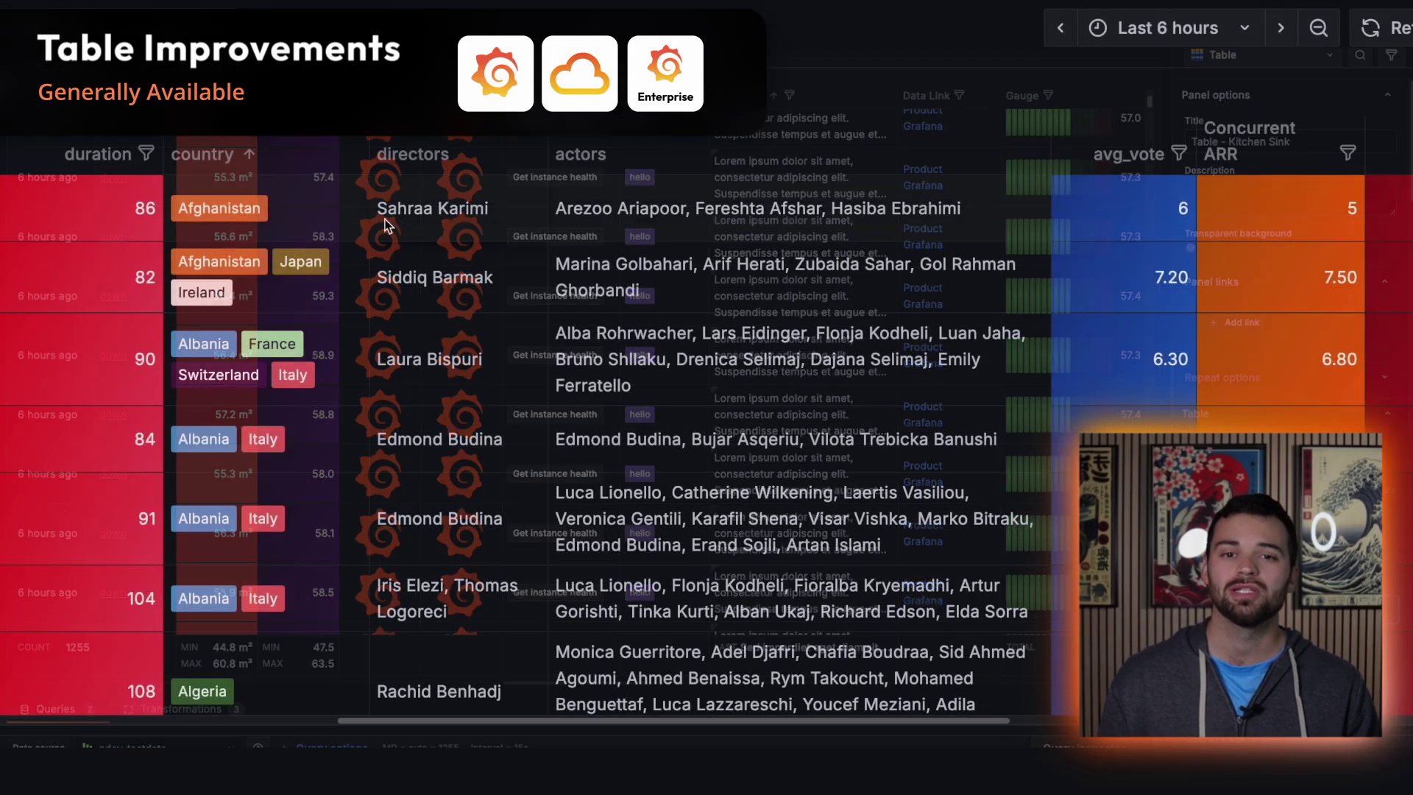
scroll(384, 428, down, 3)
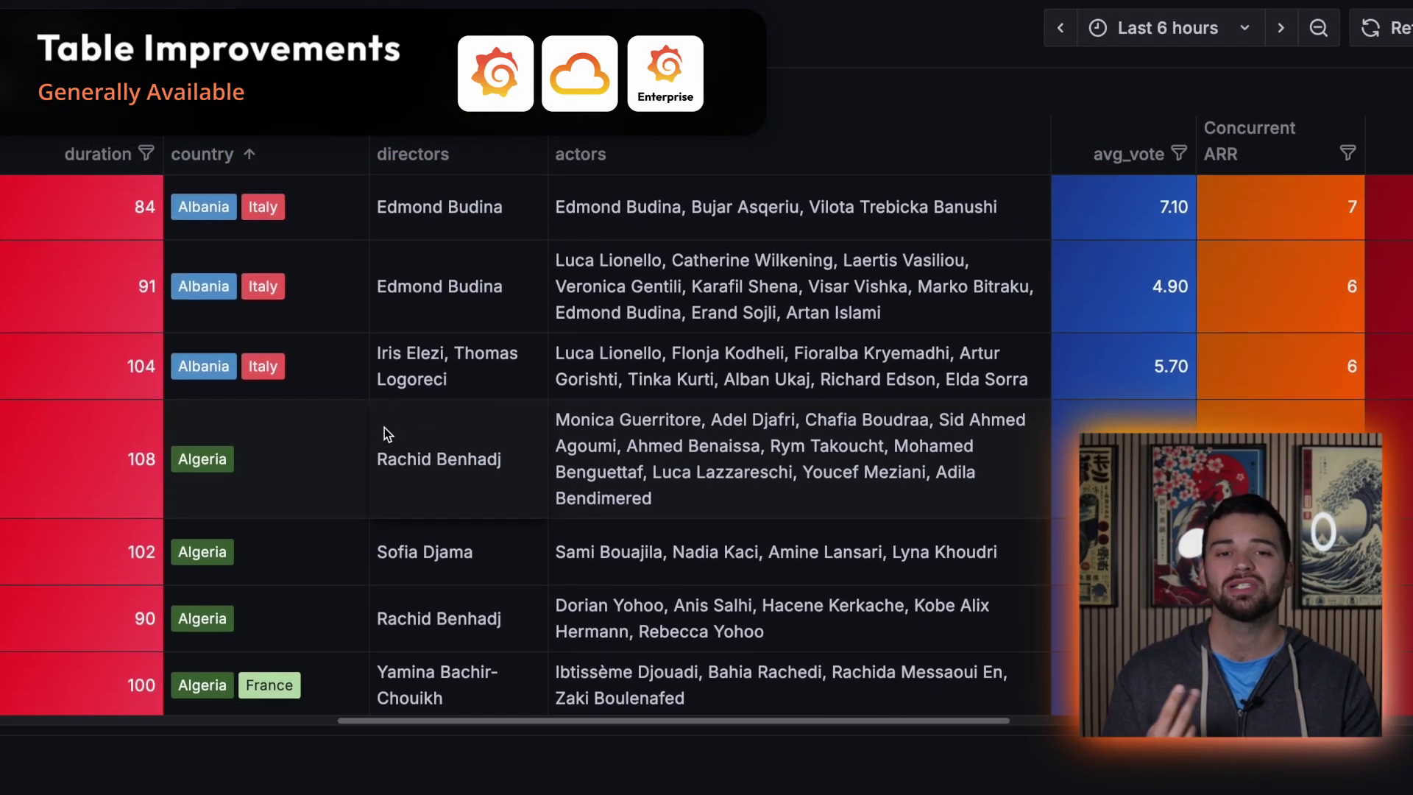
scroll(384, 427, down, 10)
scroll(384, 427, down, 3)
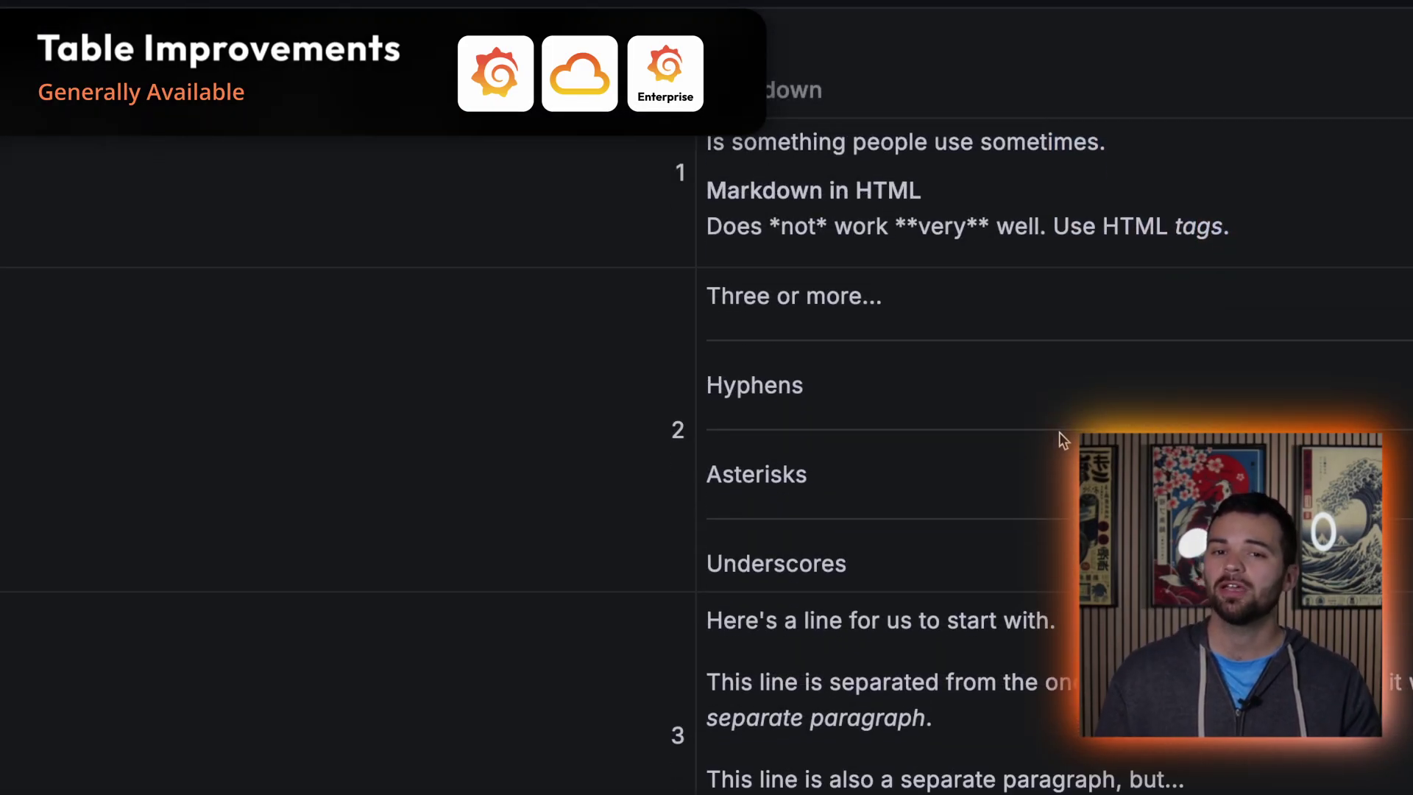
scroll(1069, 445, down, 5)
scroll(1068, 446, down, 10)
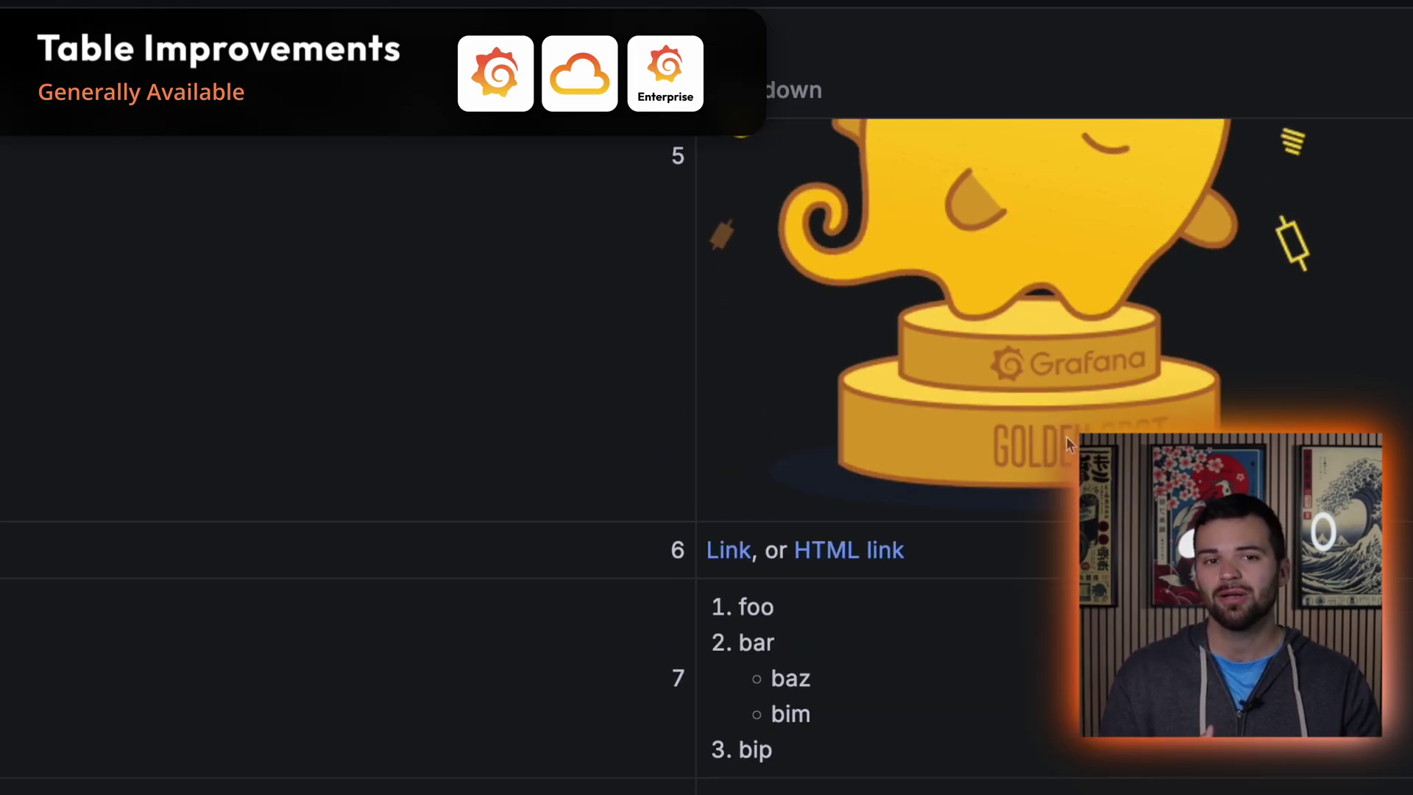
scroll(1058, 432, down, 4)
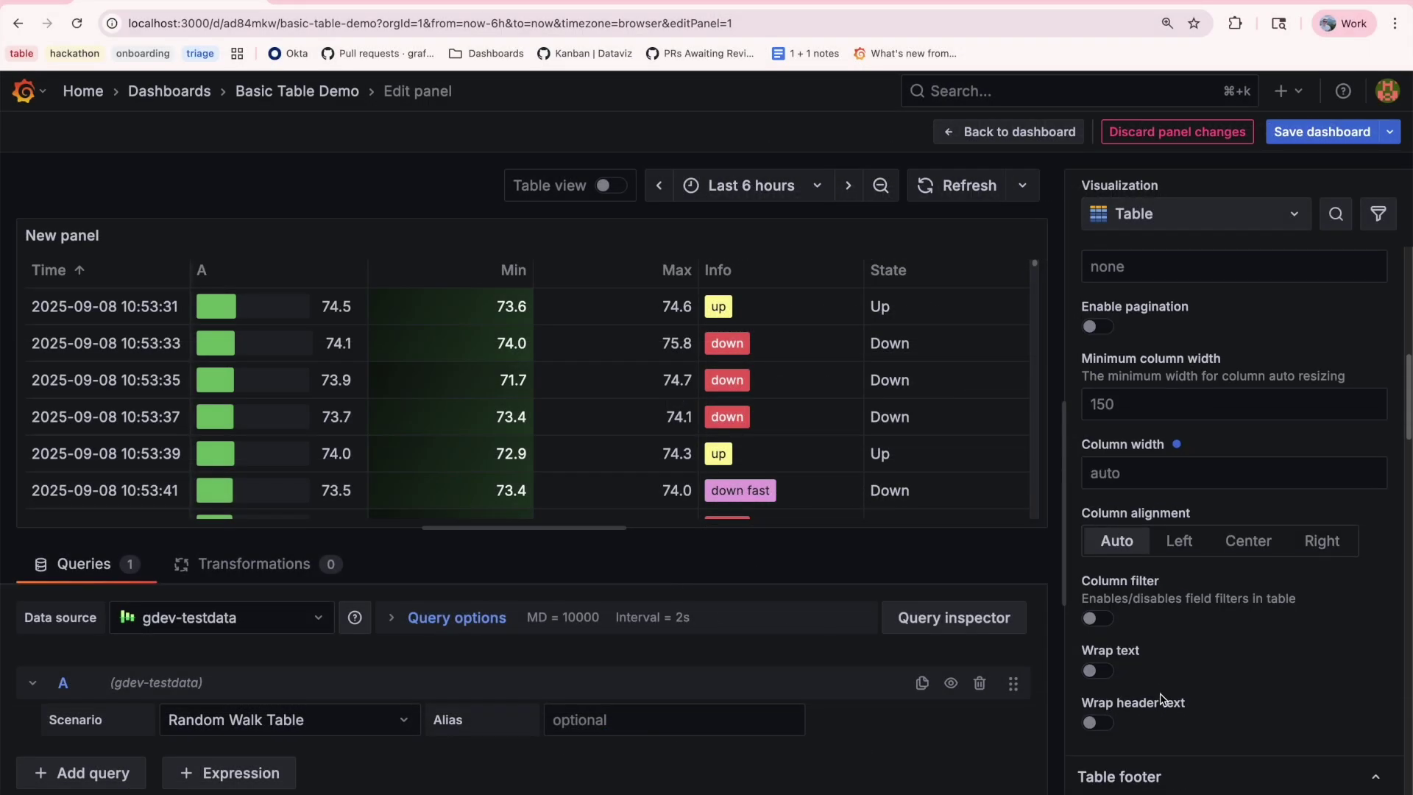
Set the table footer to Count all and override column A's footer calculation to Mean
scroll(1166, 699, down, 3)
click(1230, 600)
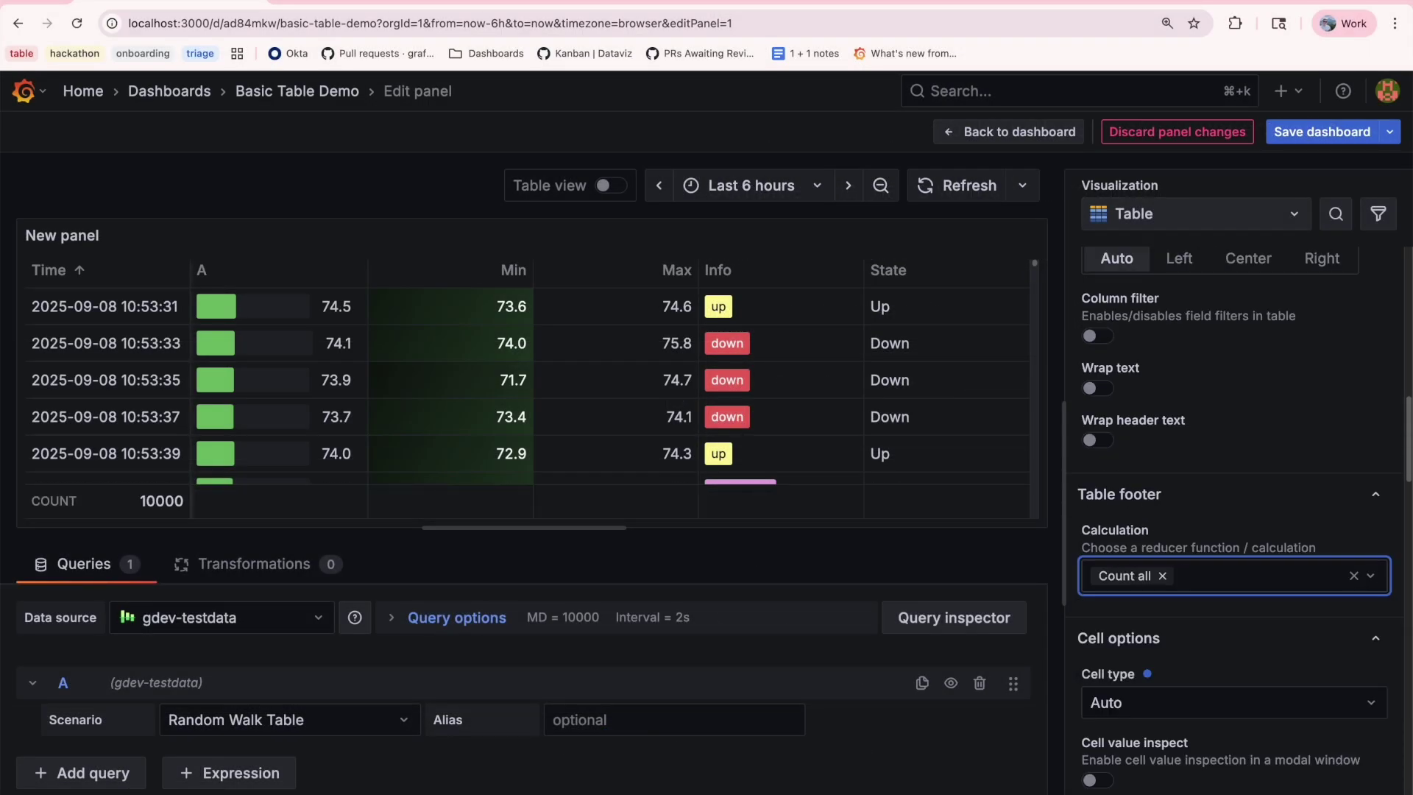
scroll(1178, 589, down, 15)
click(1178, 681)
text(calc)
key(Return)
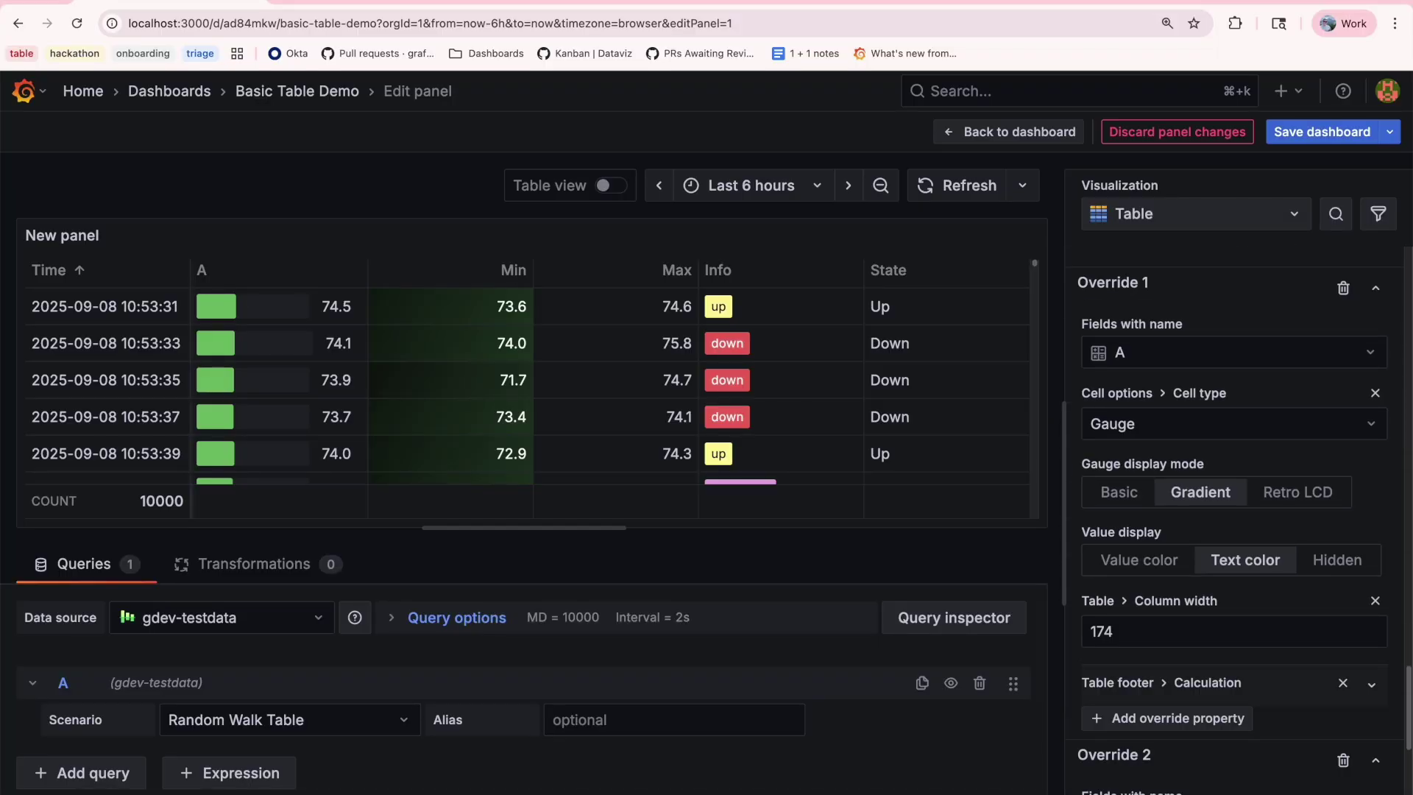
click(1126, 682)
click(1150, 731)
text(mean)
key(Return)
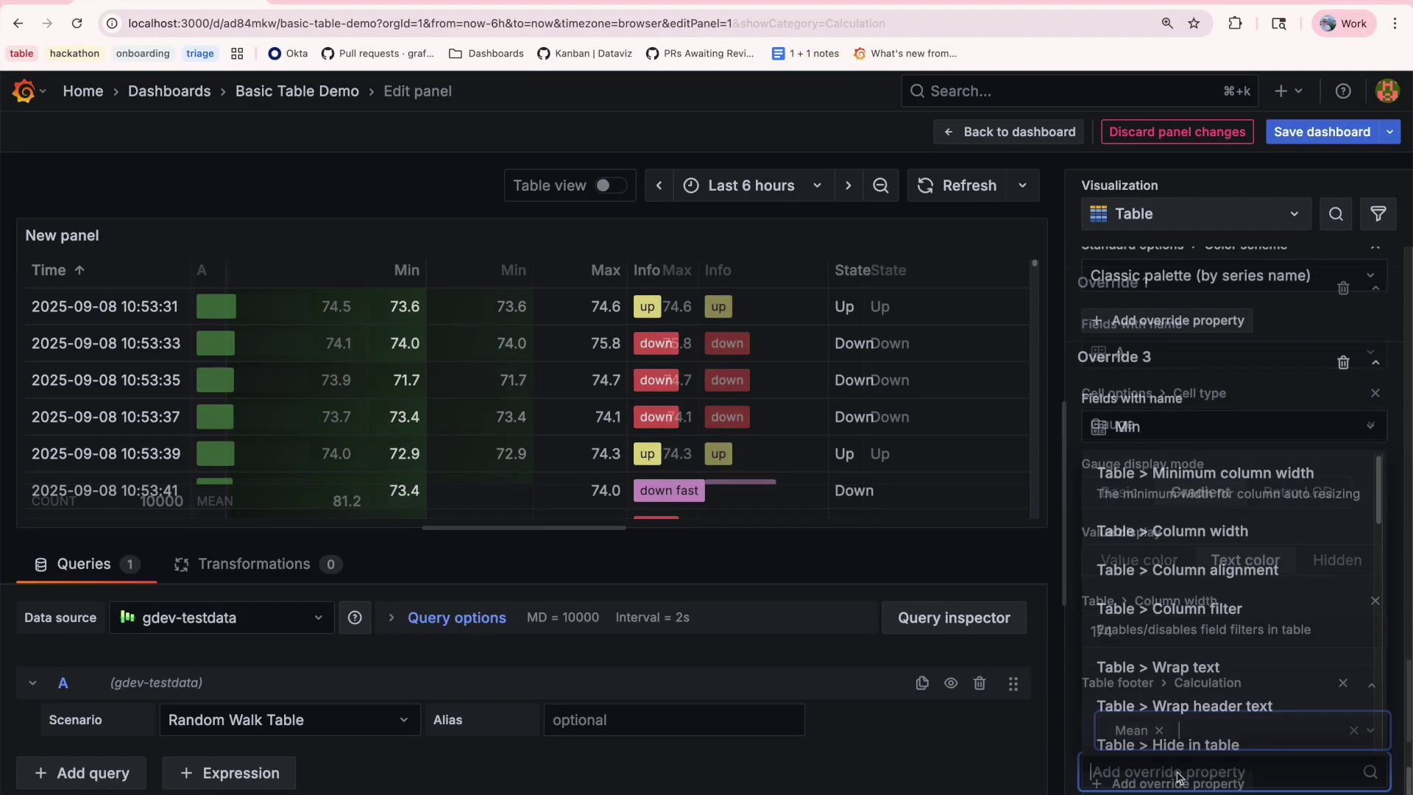
Add Tooltip from field = A to the Min override
text(toolt)
key(Return)
click(1201, 723)
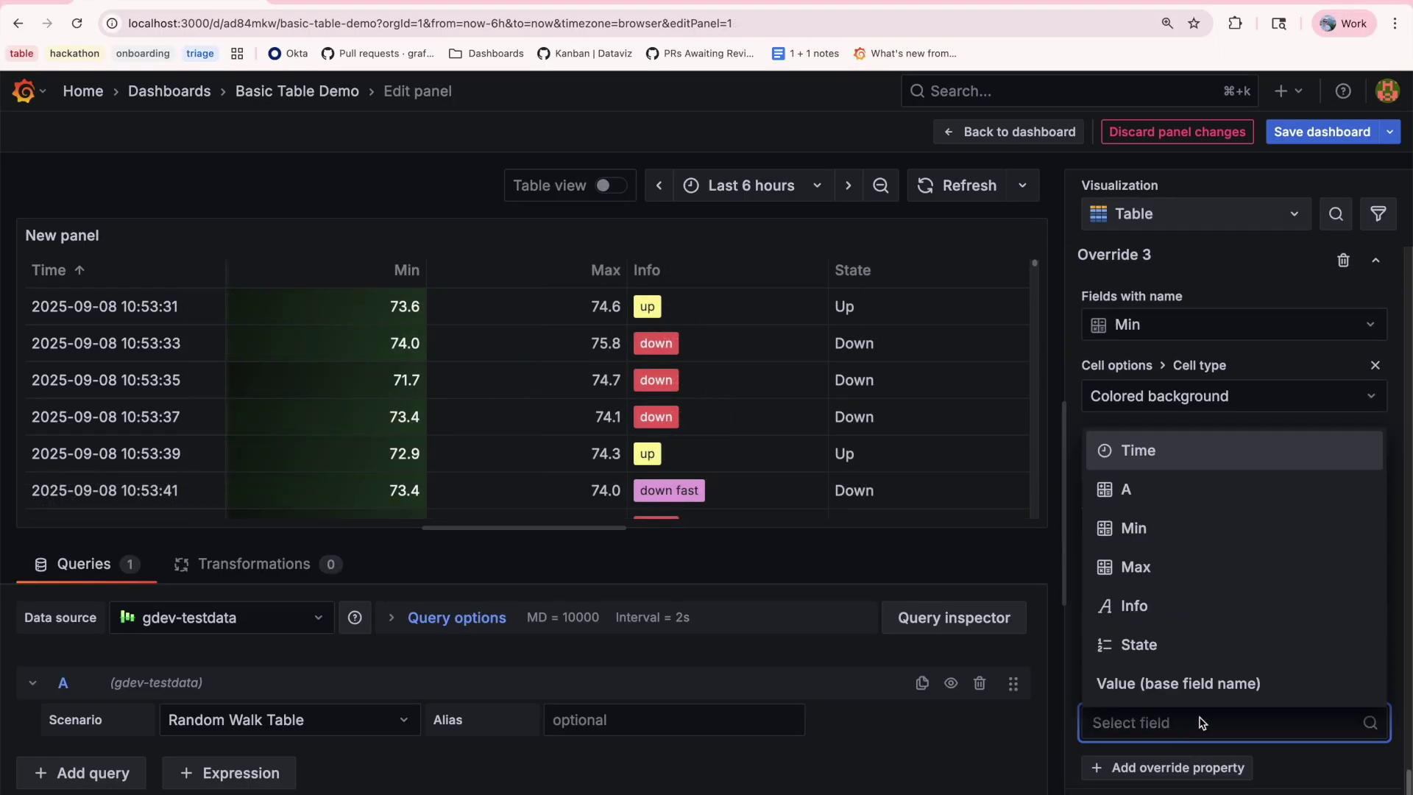
click(1126, 490)
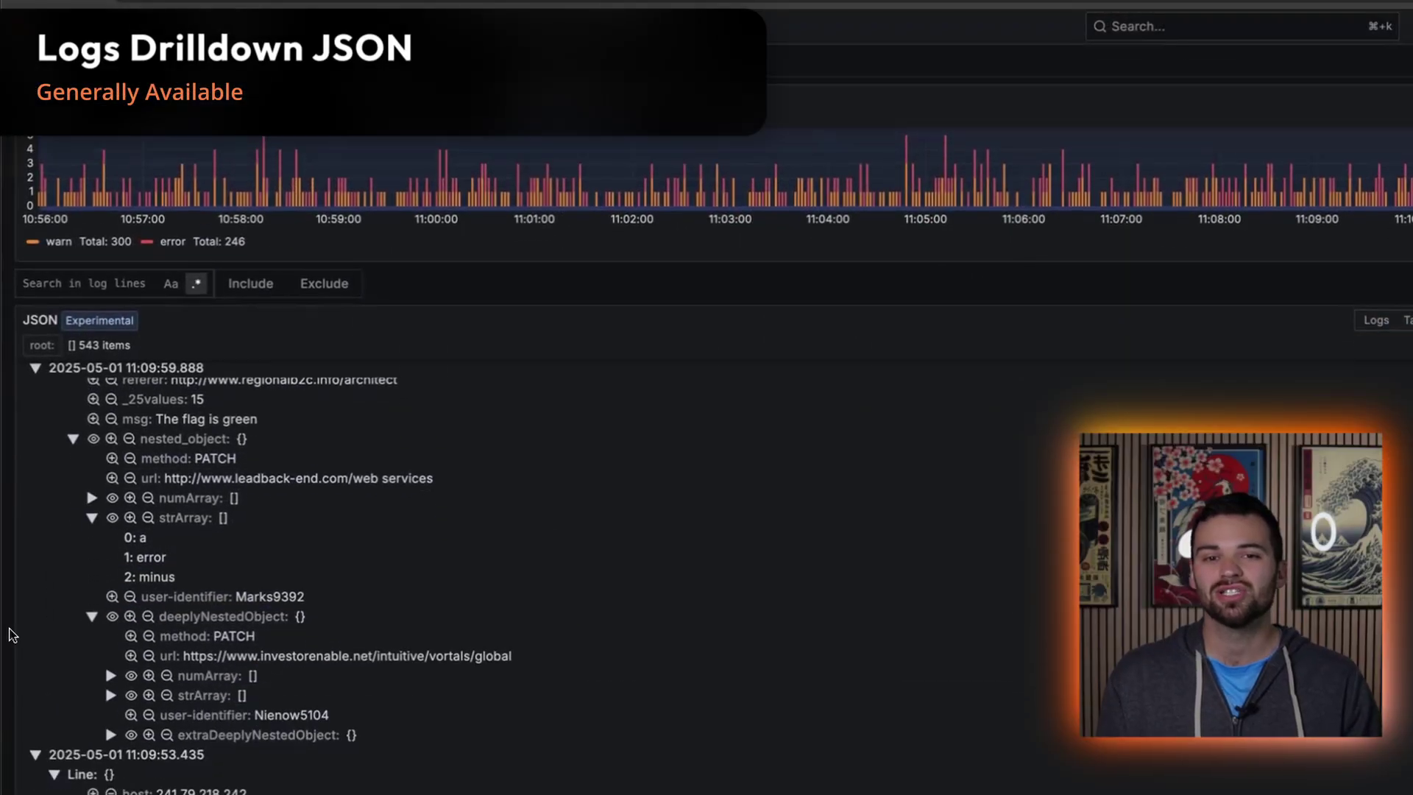
Expand the nested JSON objects, then make nested_object's strArray the root of the log view
scroll(13, 635, down, 1)
click(111, 713)
click(110, 674)
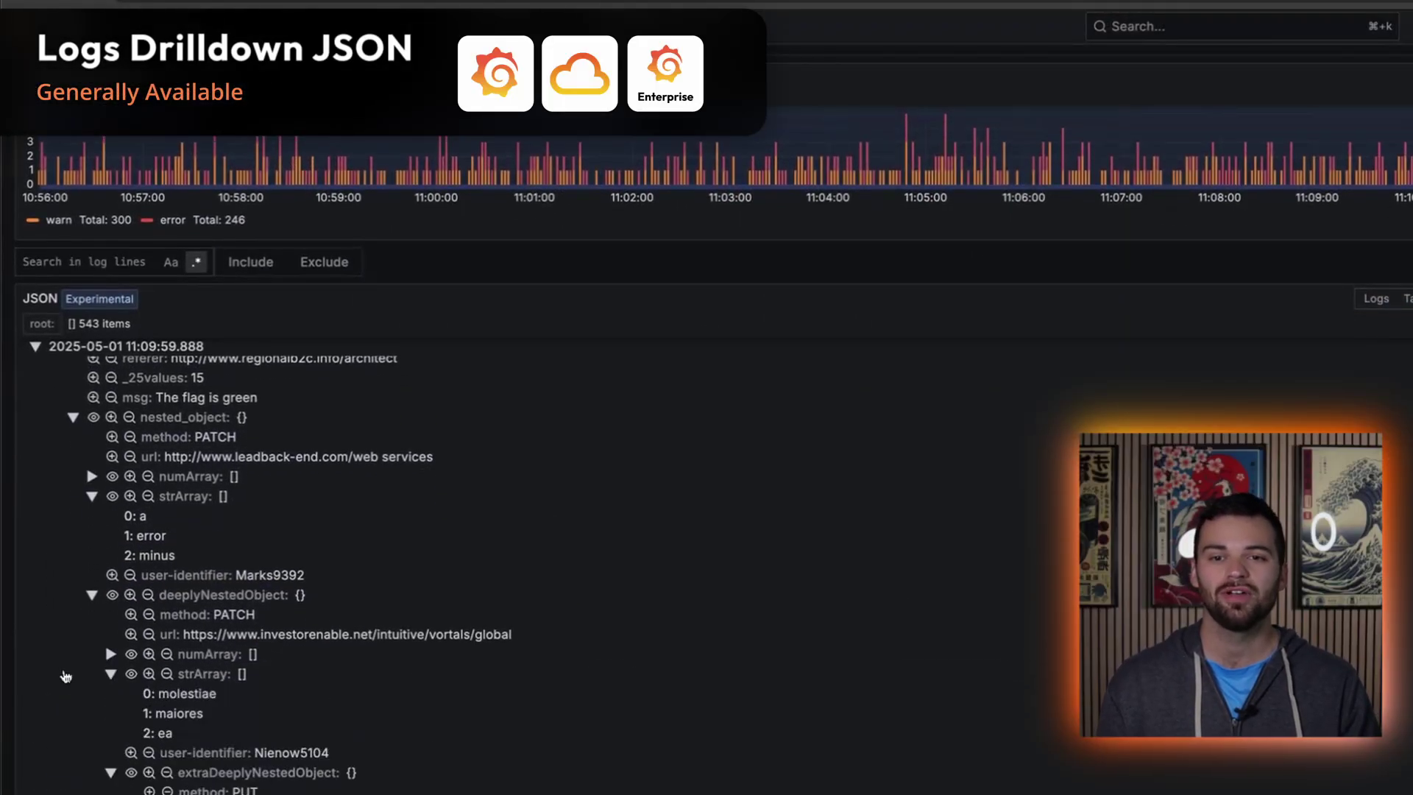
click(108, 676)
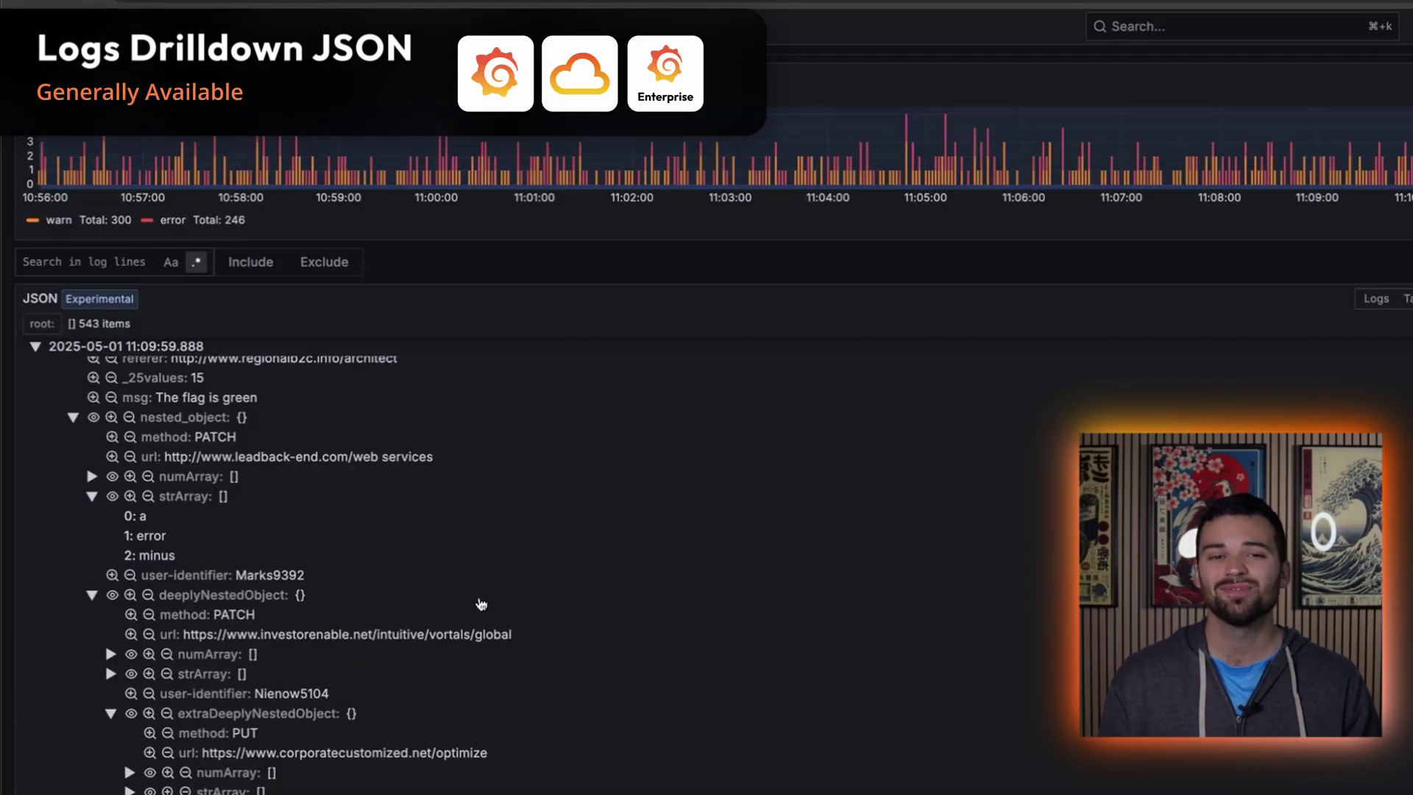
scroll(409, 492, down, 1)
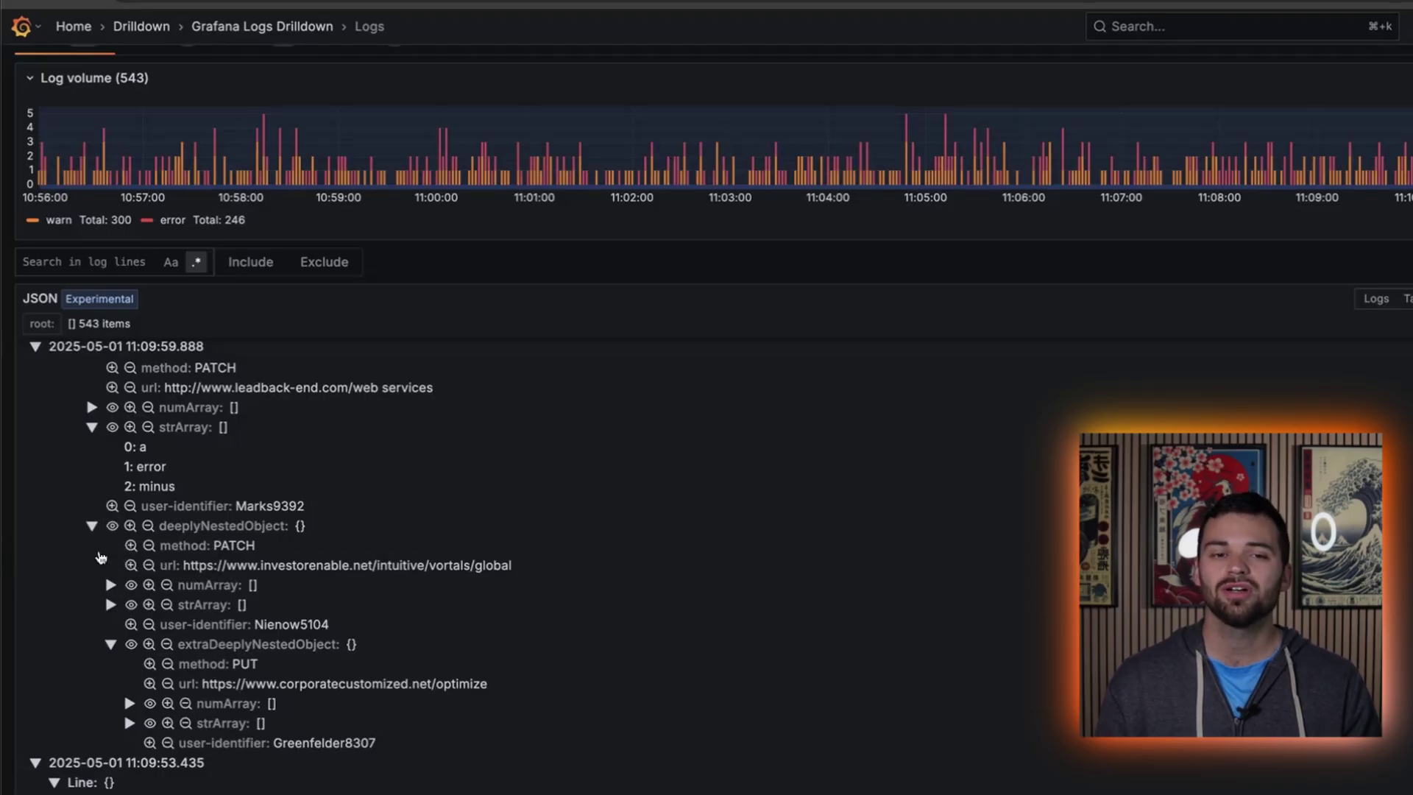
click(113, 428)
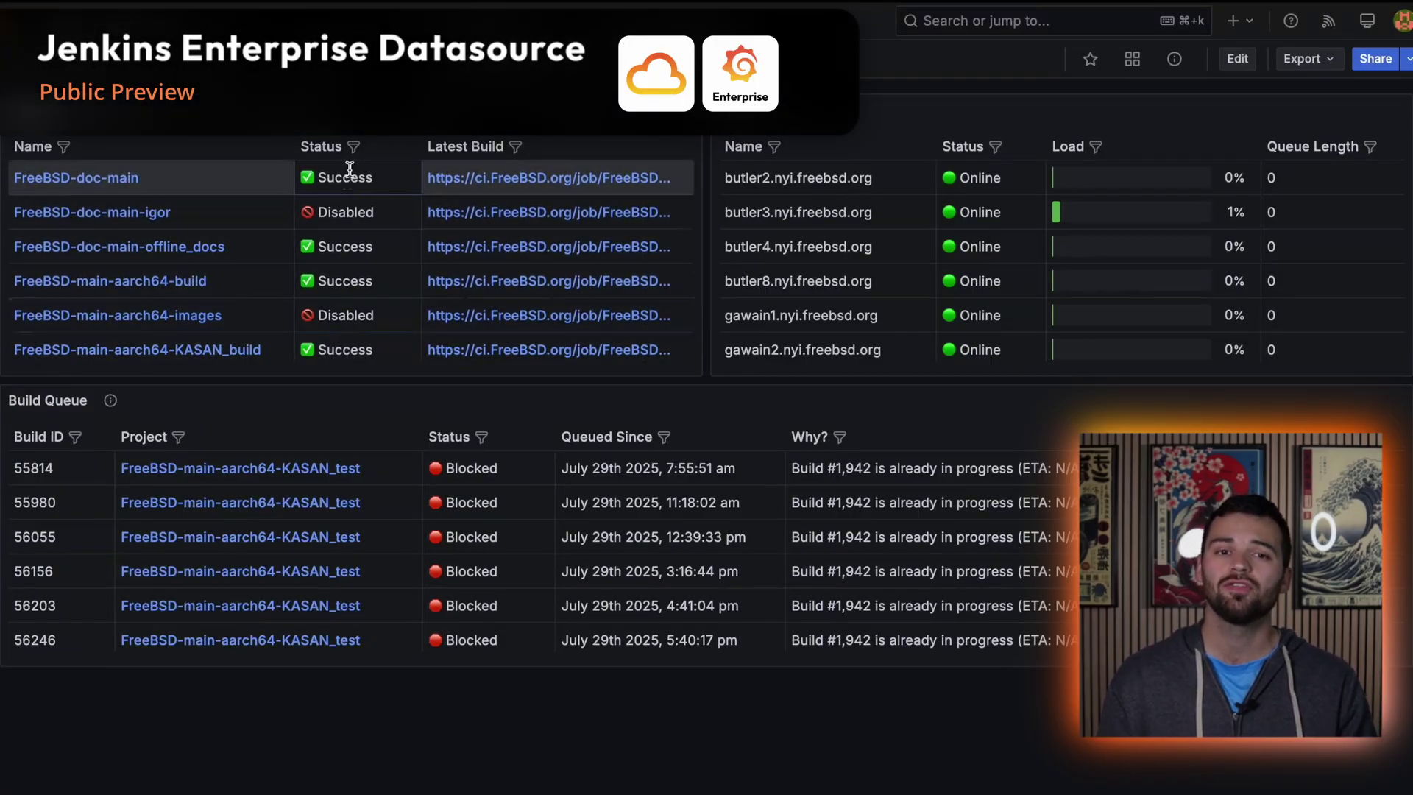
Scroll through the Jenkins Overview Projects and Nodes tables to review build statuses and node load
scroll(343, 299, down, 10)
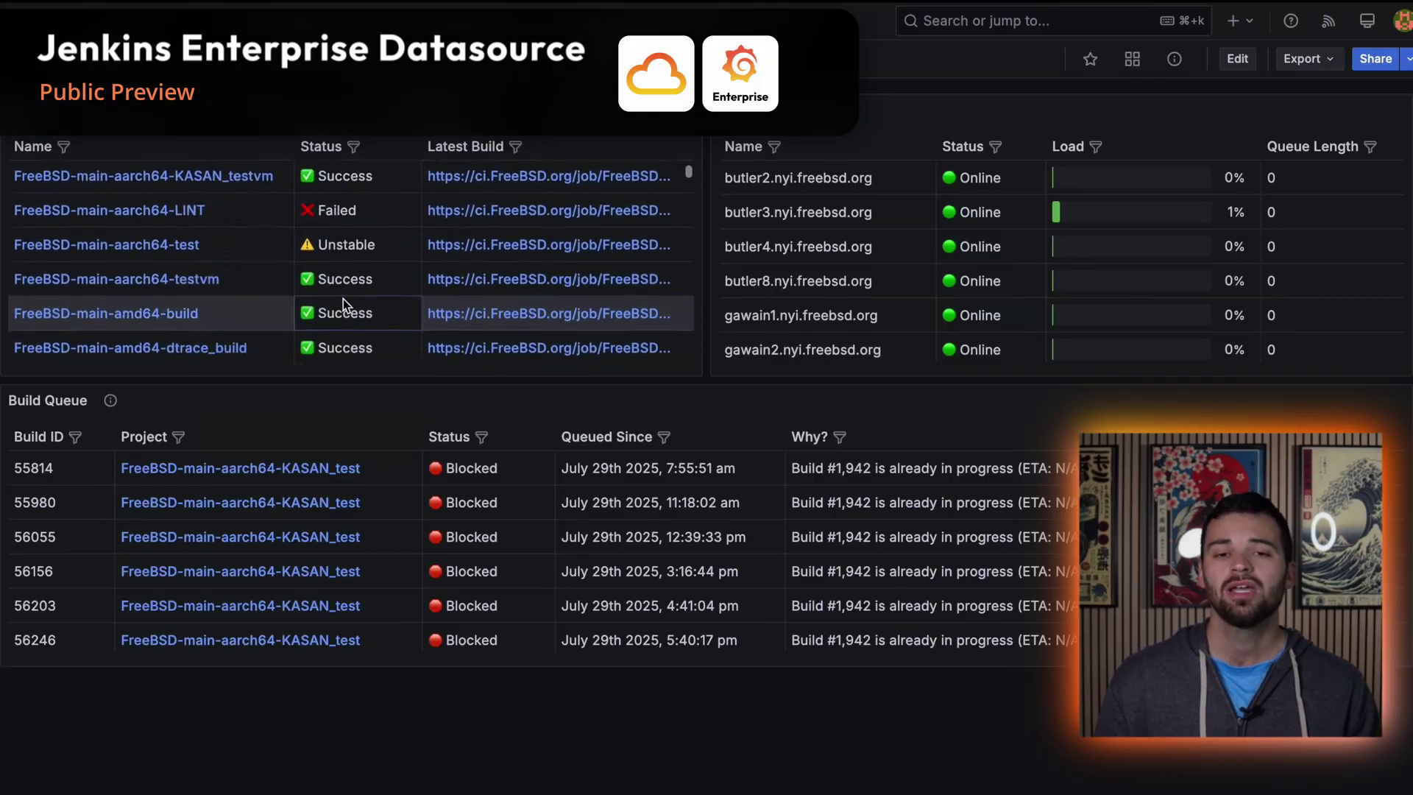
scroll(343, 299, down, 10)
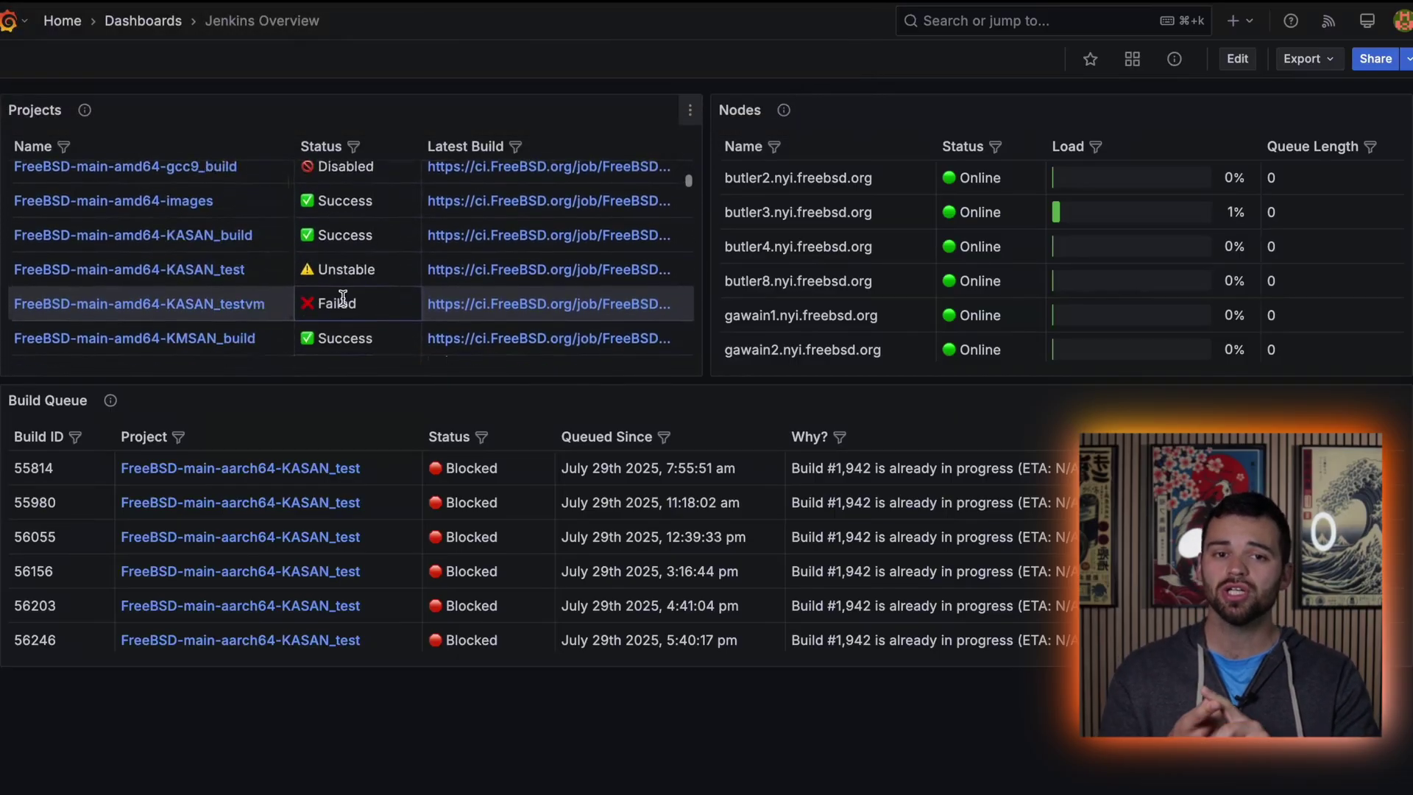
scroll(356, 237, up, 5)
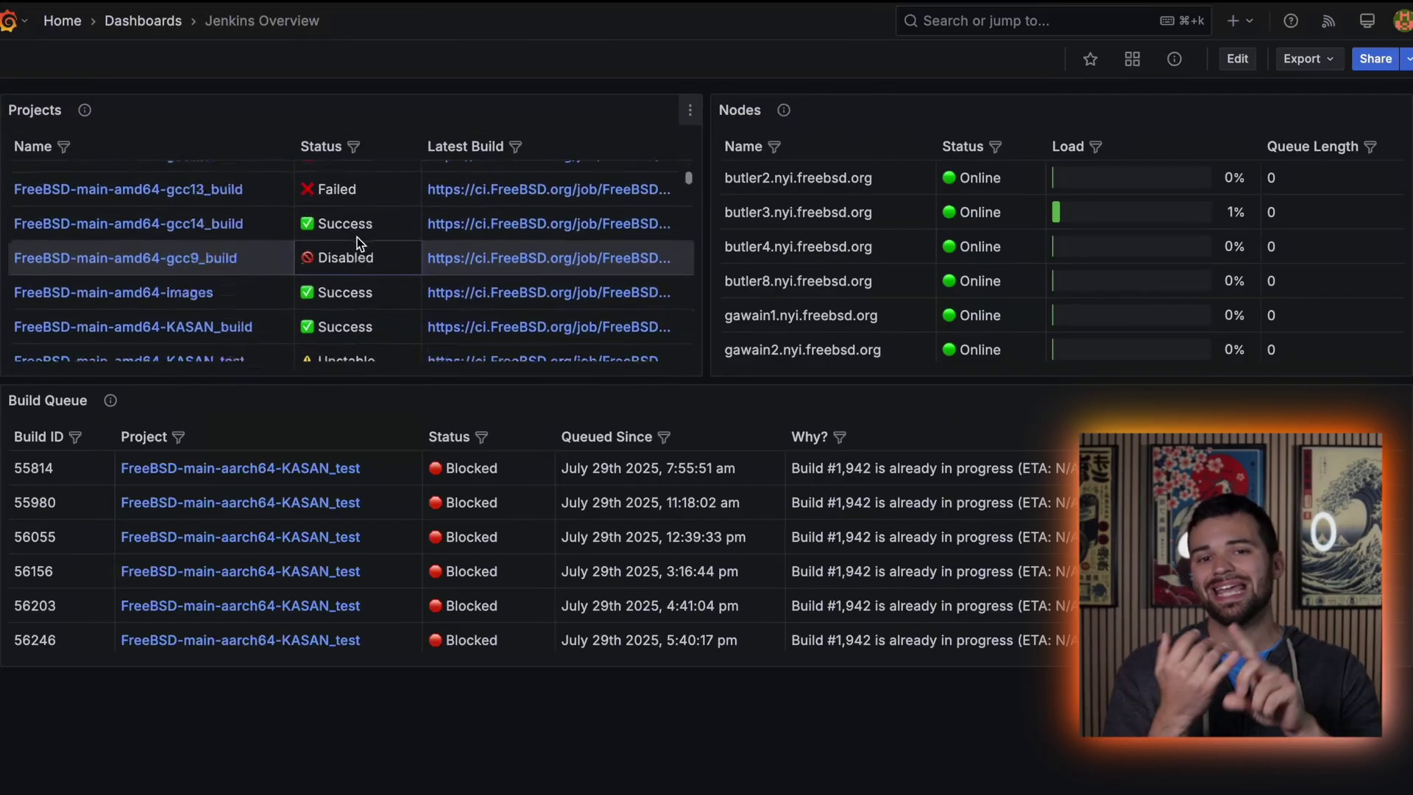
scroll(356, 237, up, 10)
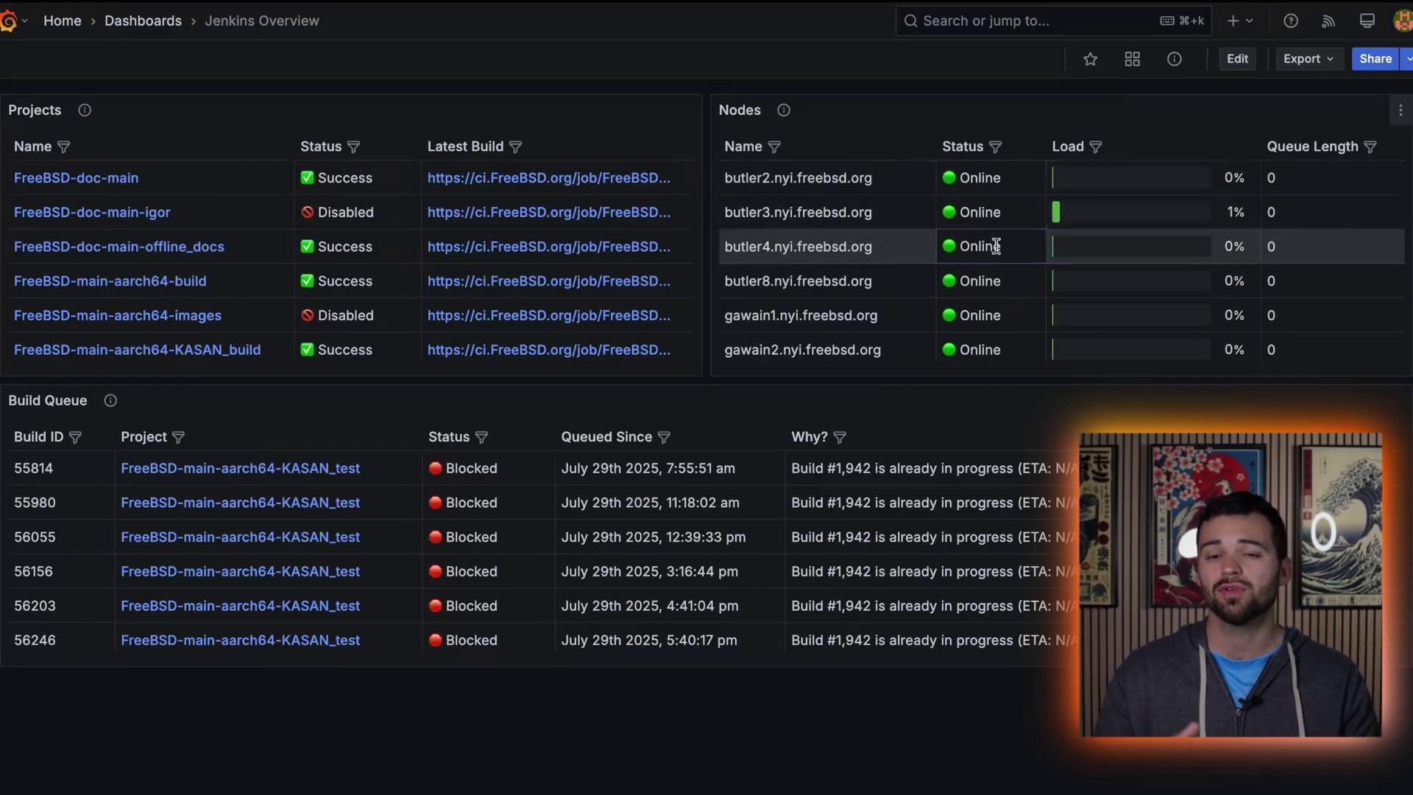
scroll(997, 192, down, 5)
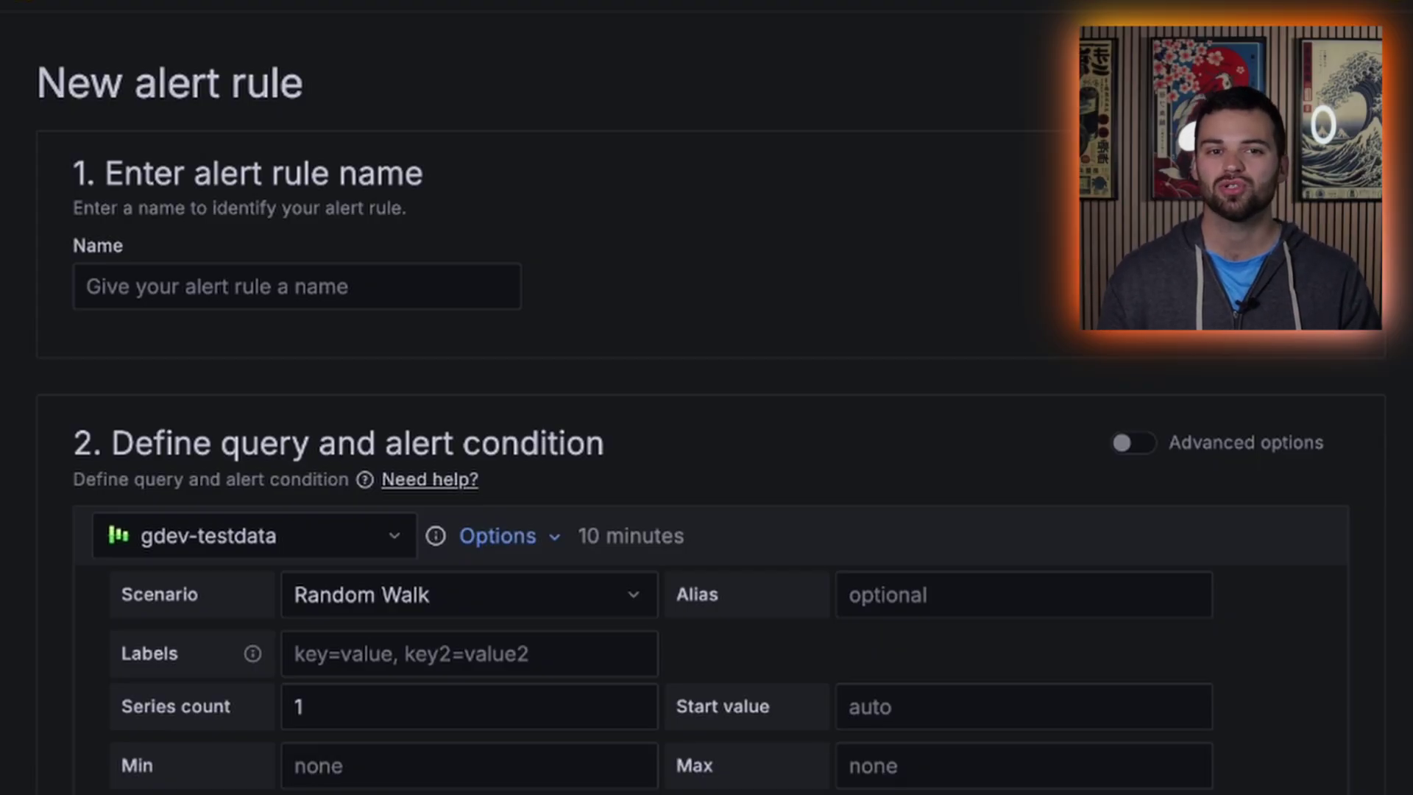
Switch the alert rule query's data source to otel-prom by searching 'prom'
click(254, 535)
text(pr)
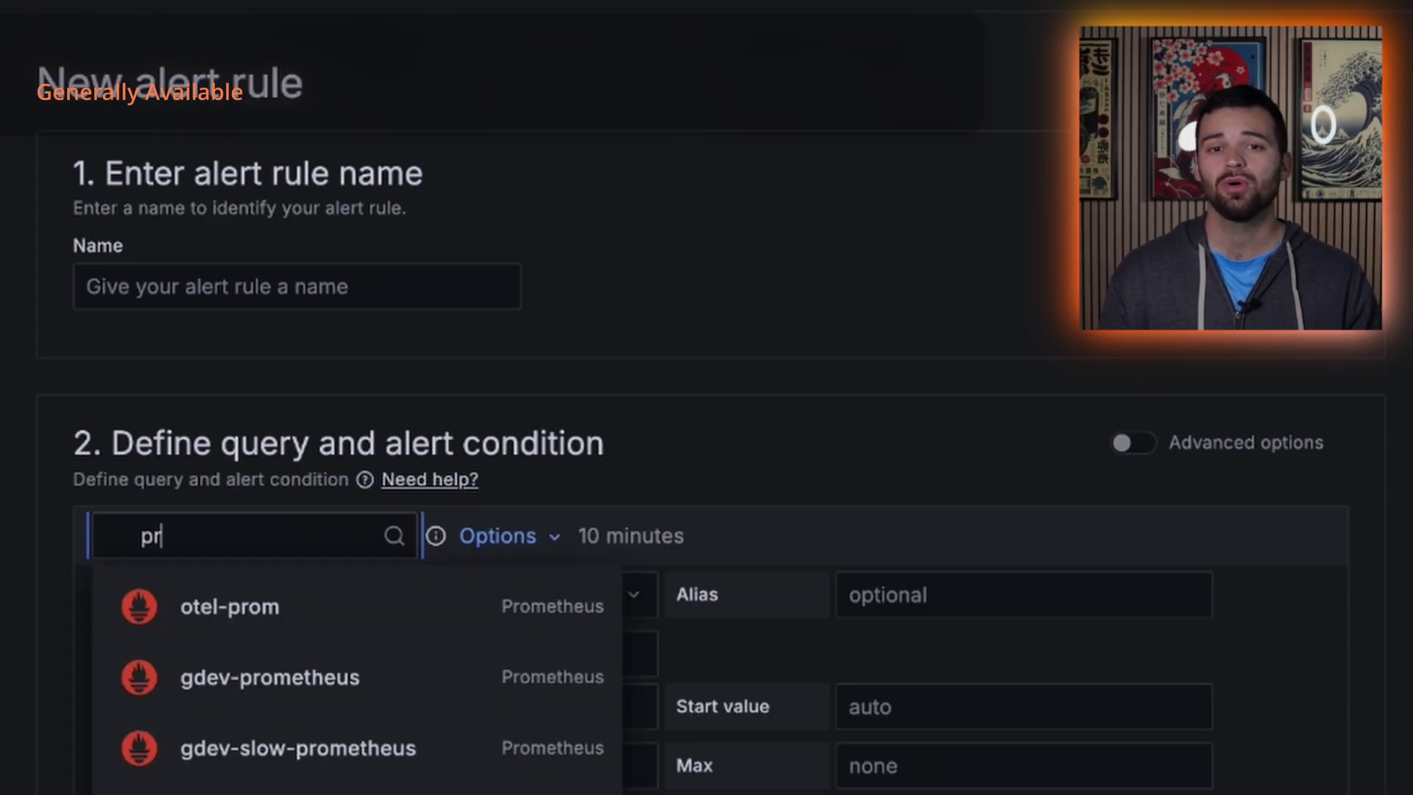
text(om)
click(221, 616)
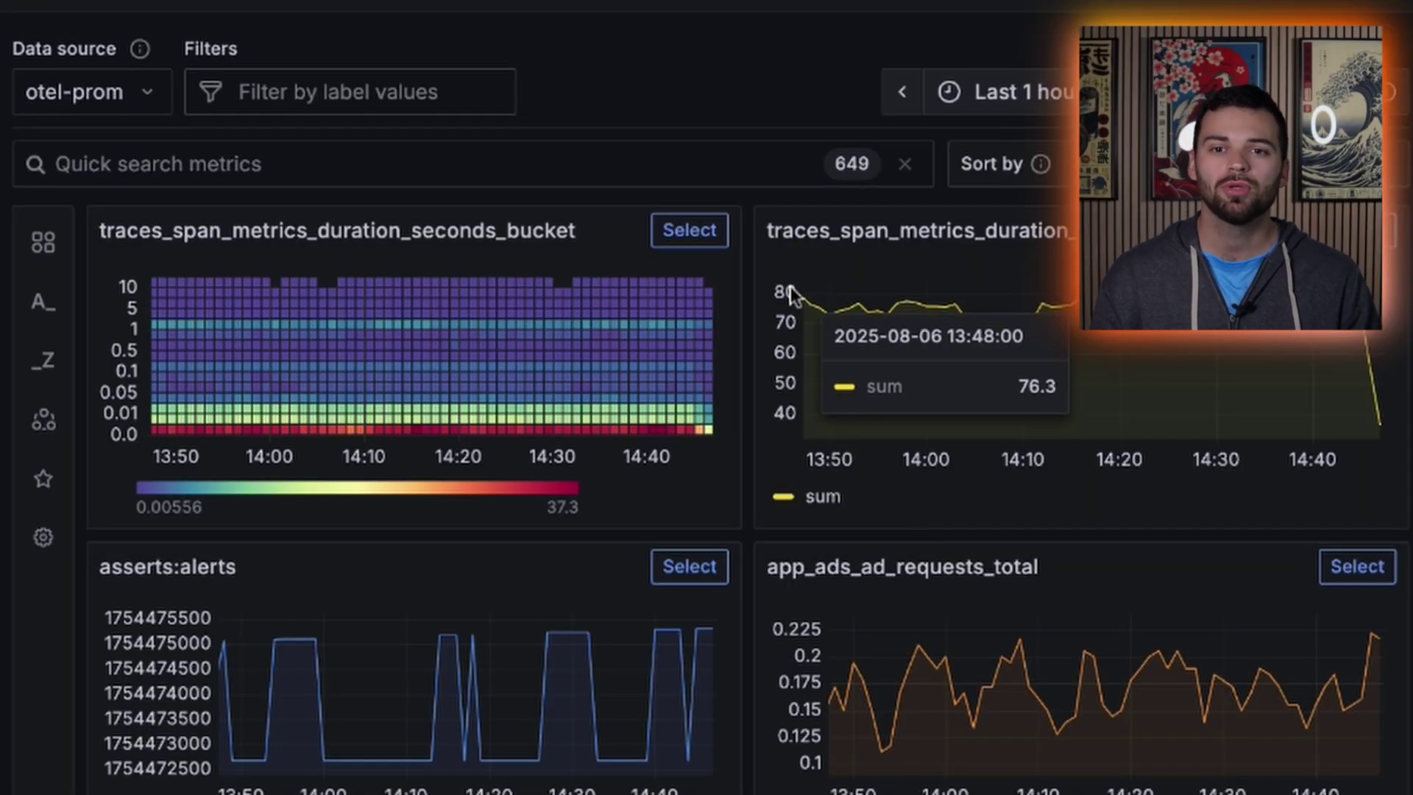
Filter the drilldown metrics to service_name = adservice
click(434, 109)
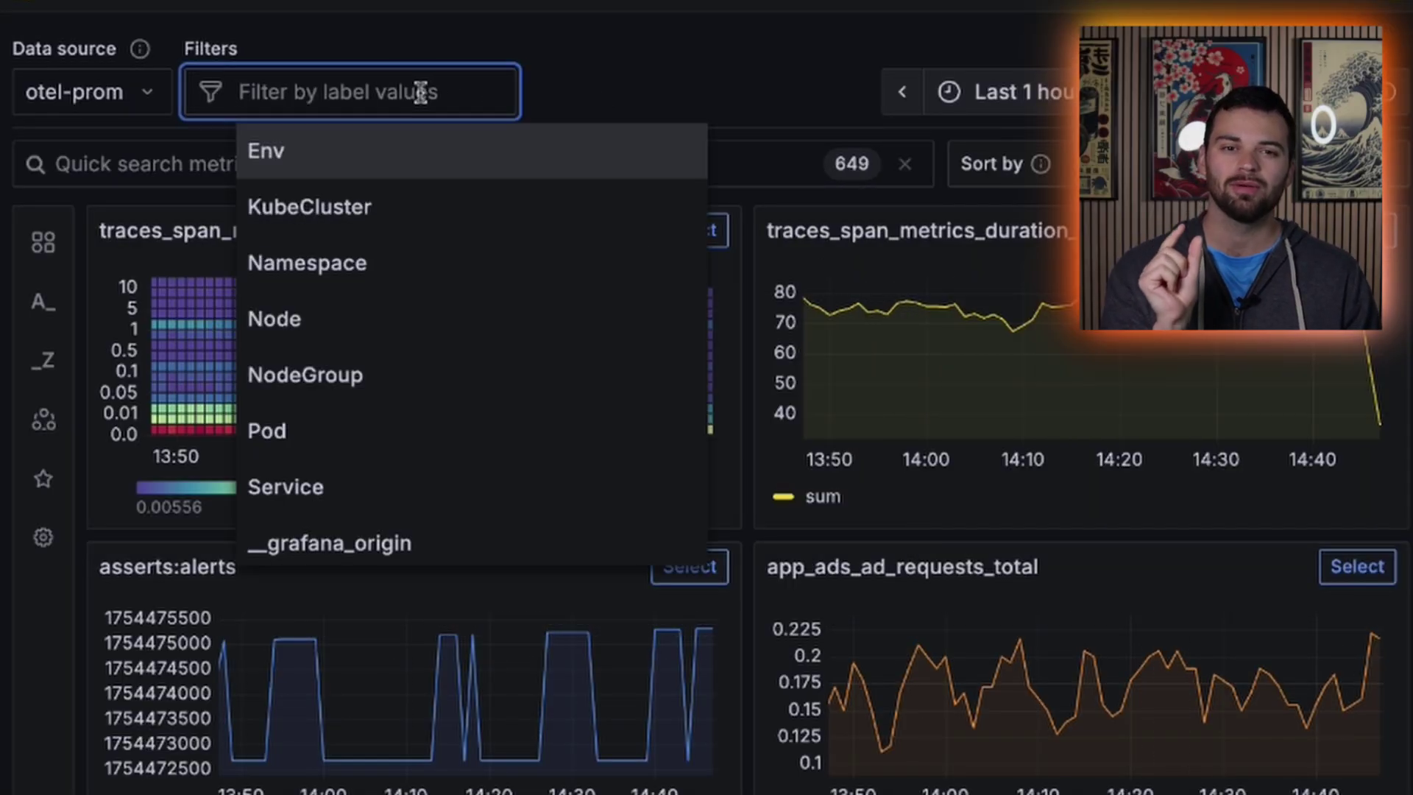
text(service)
click(334, 213)
click(404, 174)
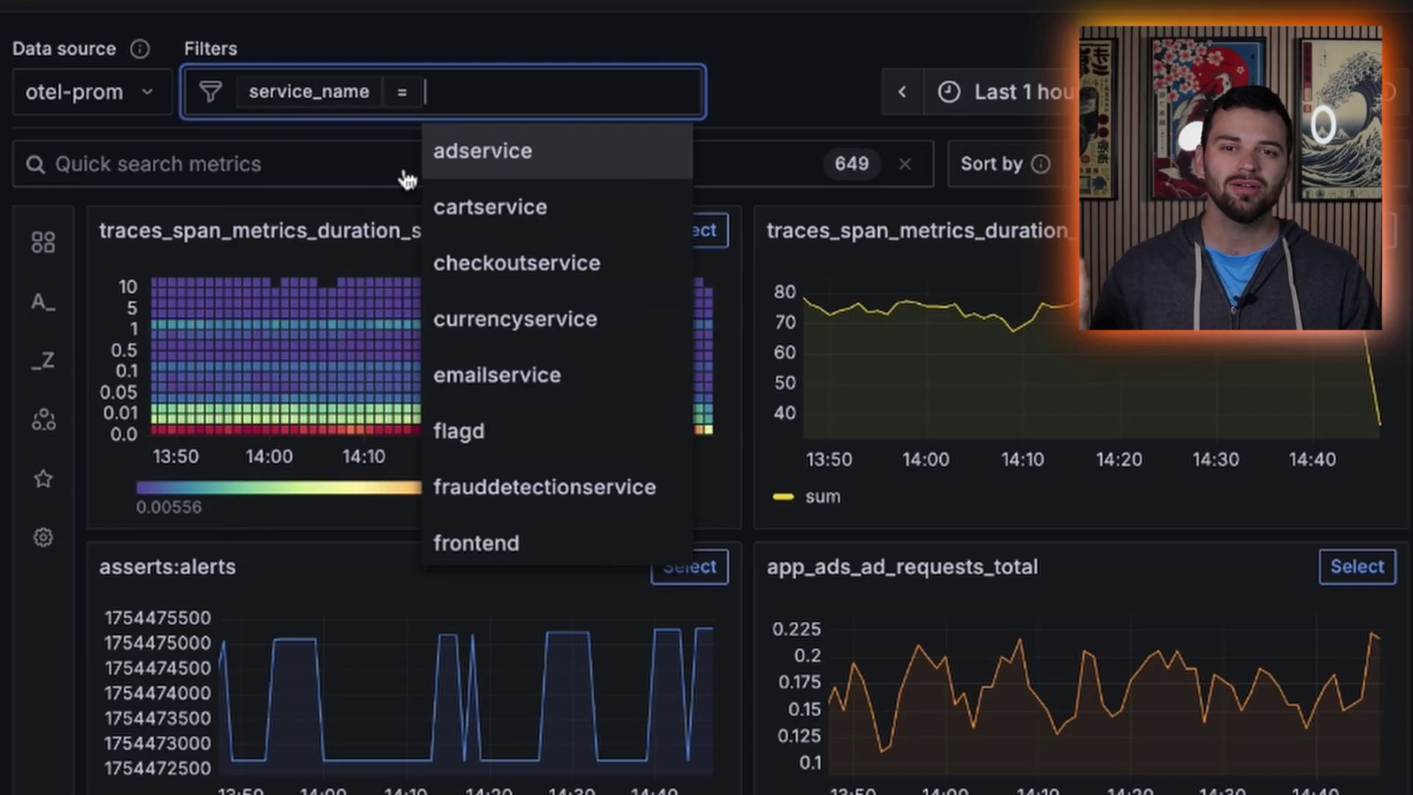
click(495, 164)
Open the traces_span_metrics_calls_total metric's query in Explore
scroll(1071, 647, down, 3)
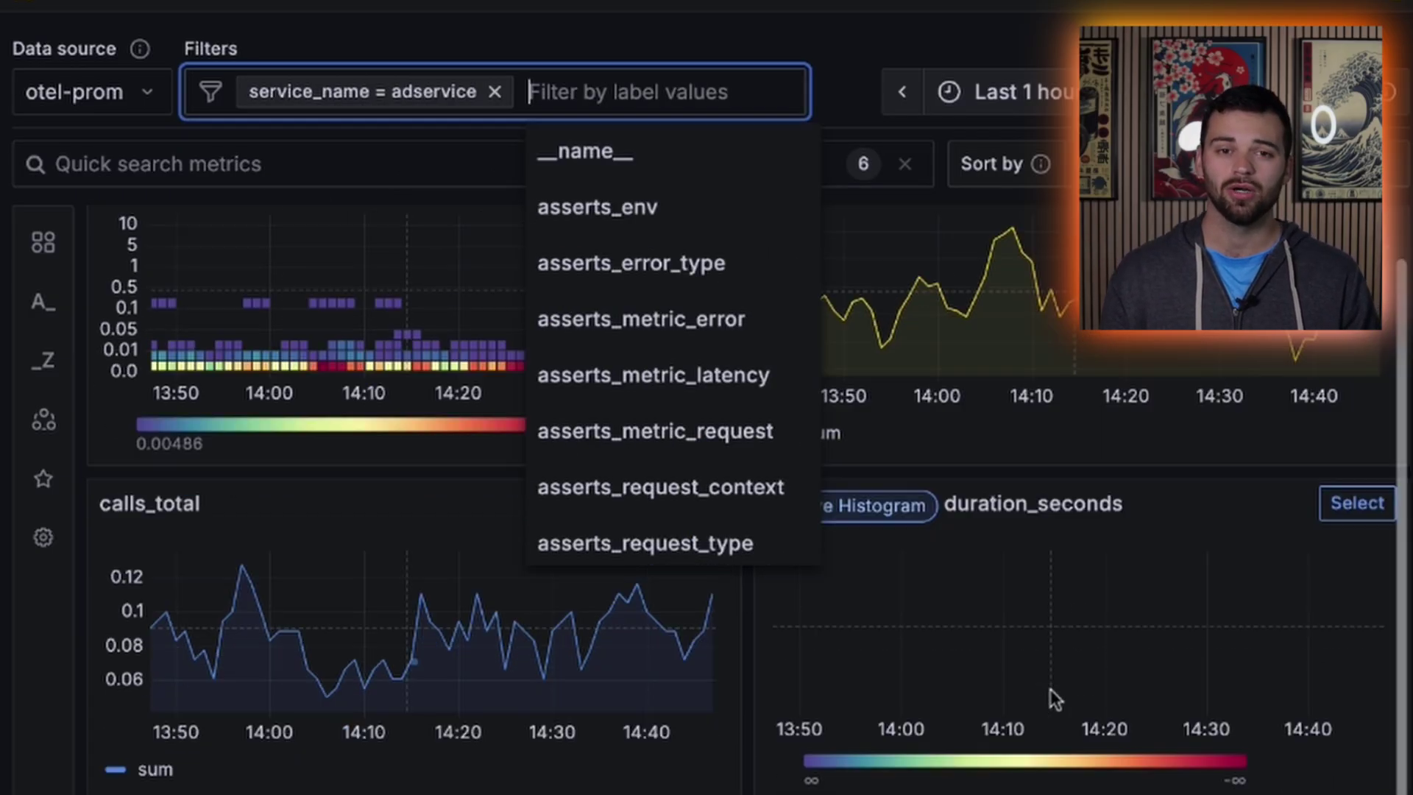
click(688, 713)
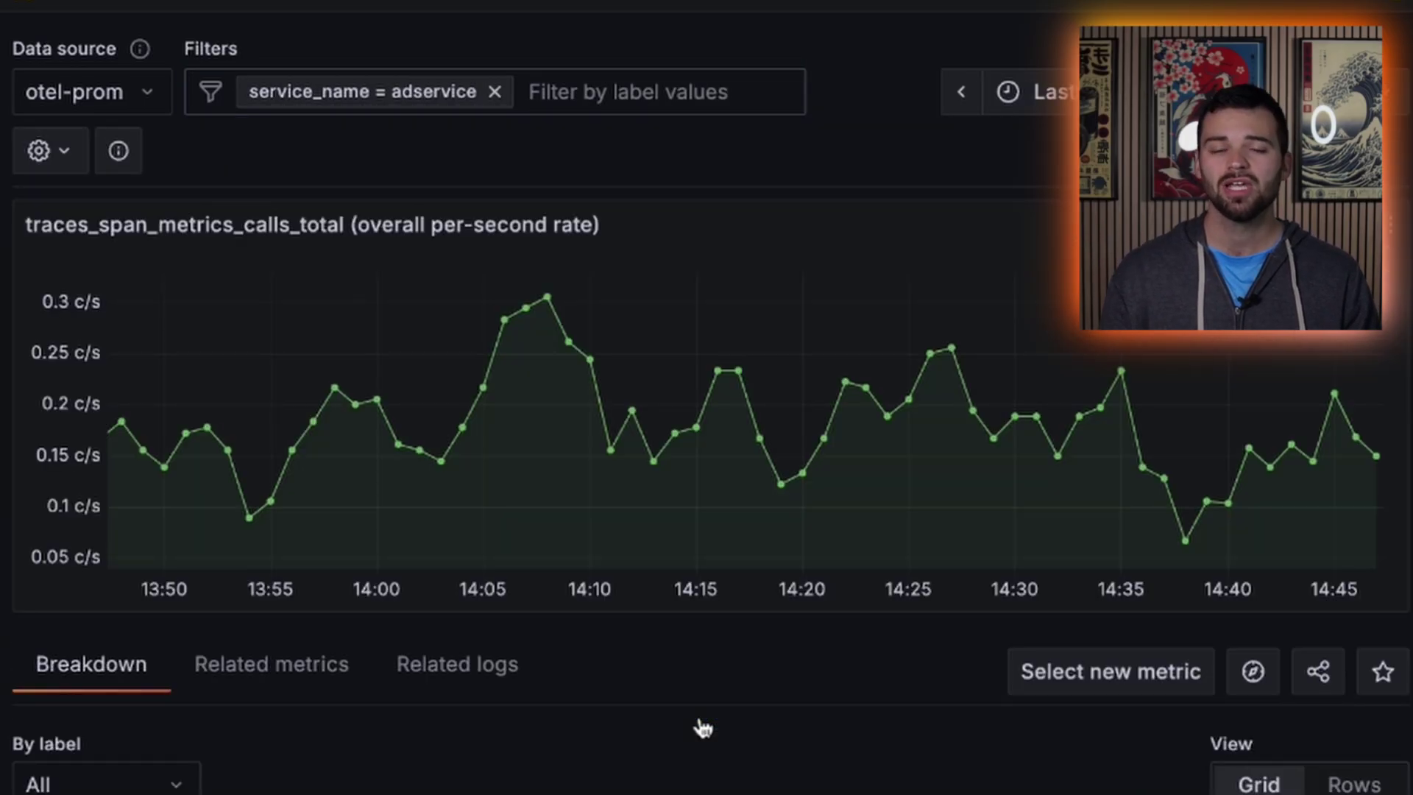
click(1252, 671)
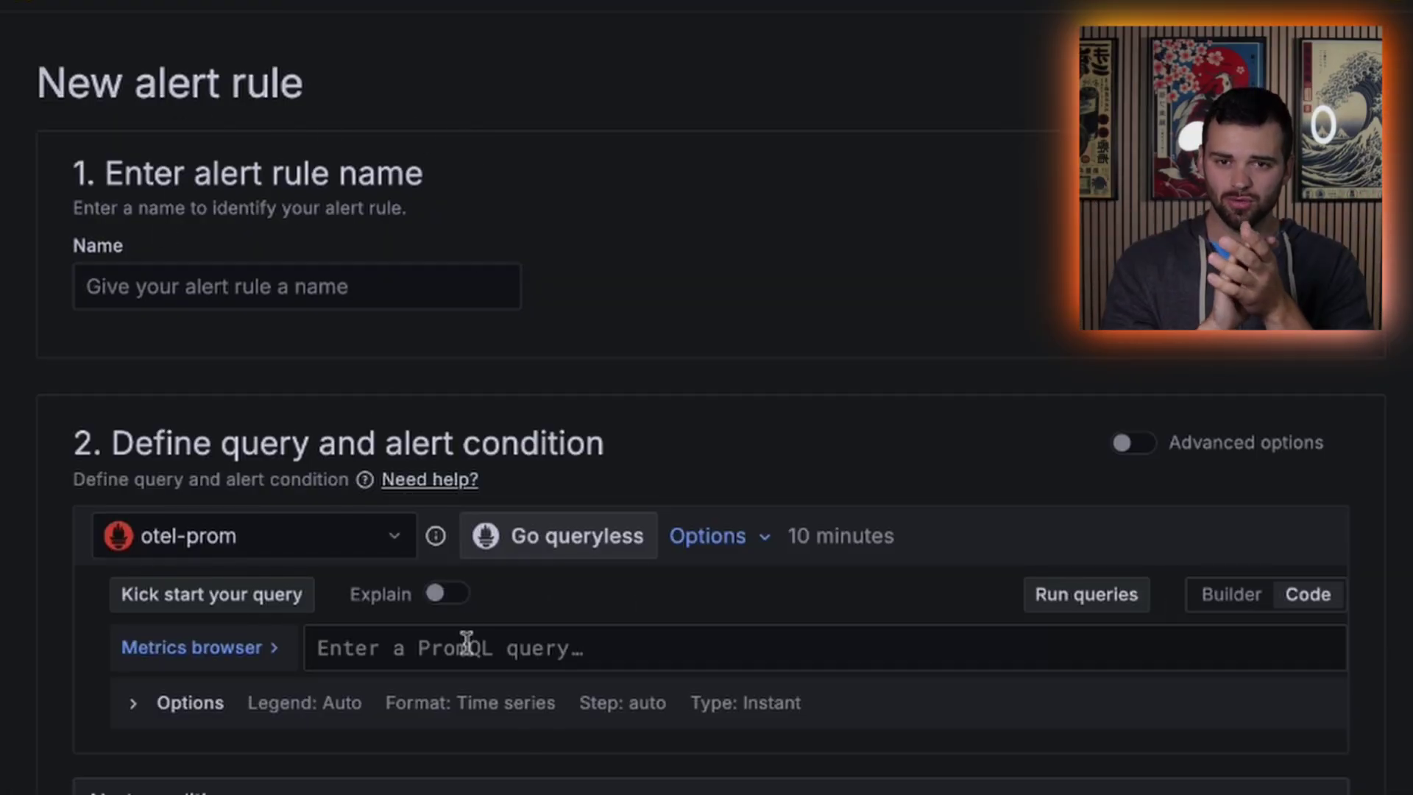
Build the PromQL query ALERTS{service="adservice"} with autocomplete and view it queryless
text(ALERTS{se)
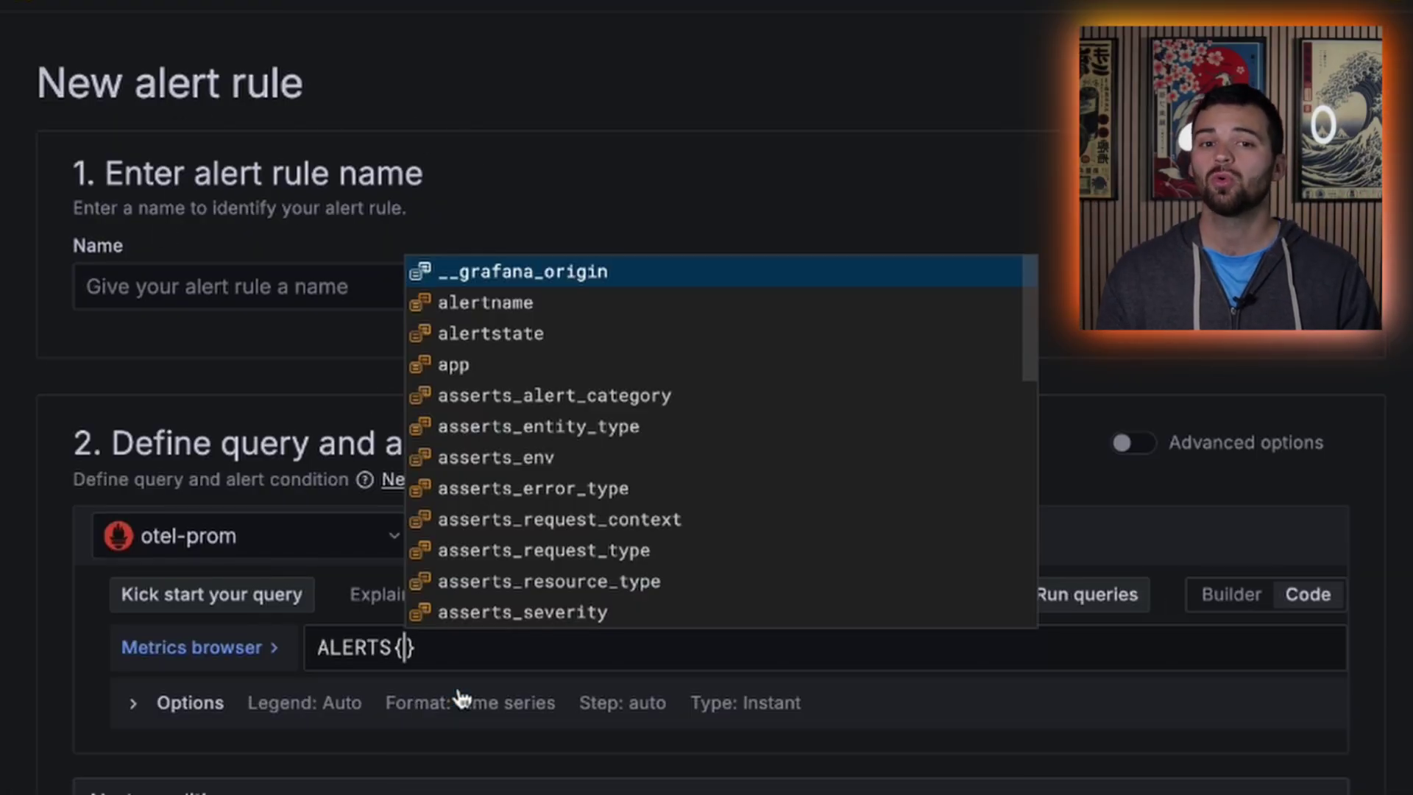
text(r)
click(514, 684)
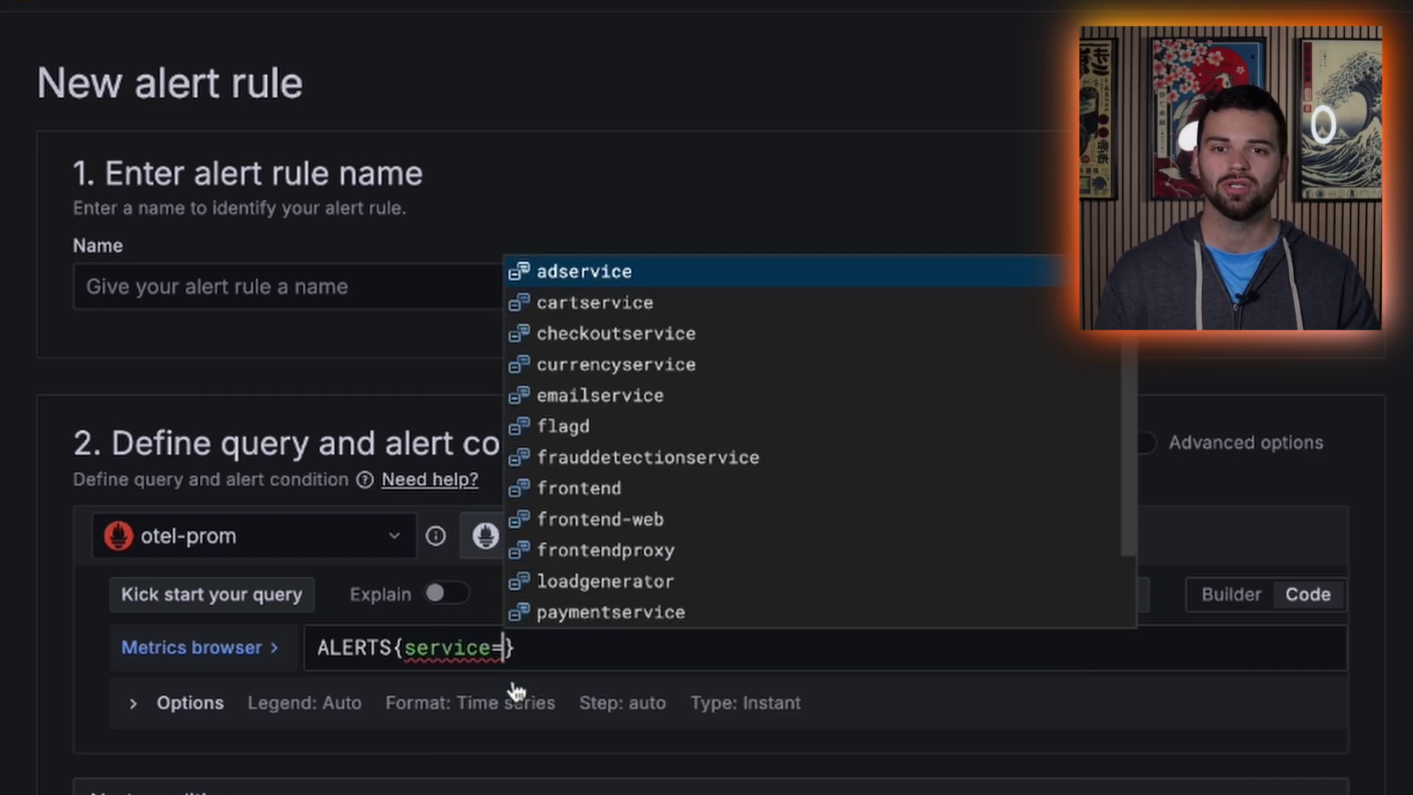
click(620, 286)
click(593, 552)
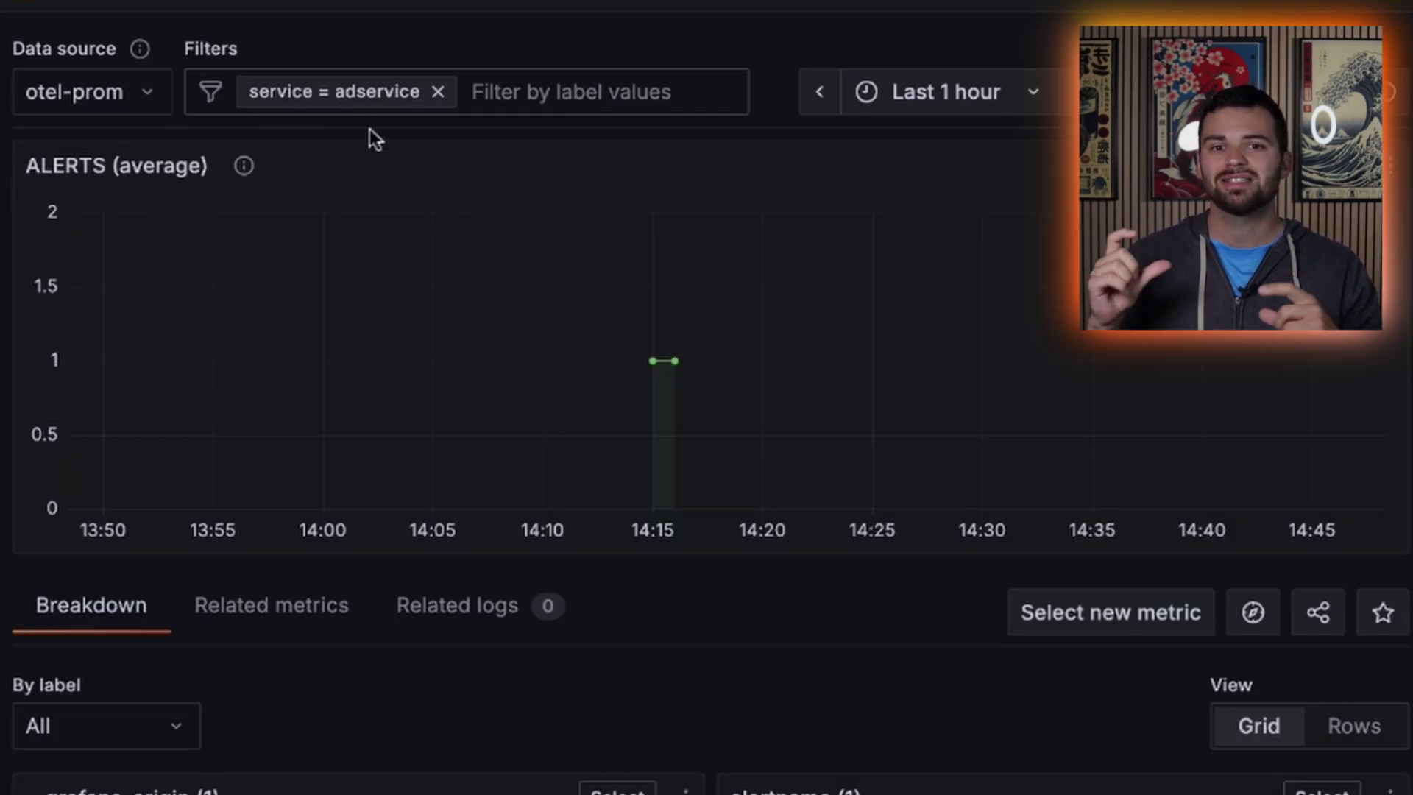
Break down ALERTS by asserts_request_type and add the inbound series as a filter
scroll(770, 776, down, 4)
scroll(773, 785, down, 10)
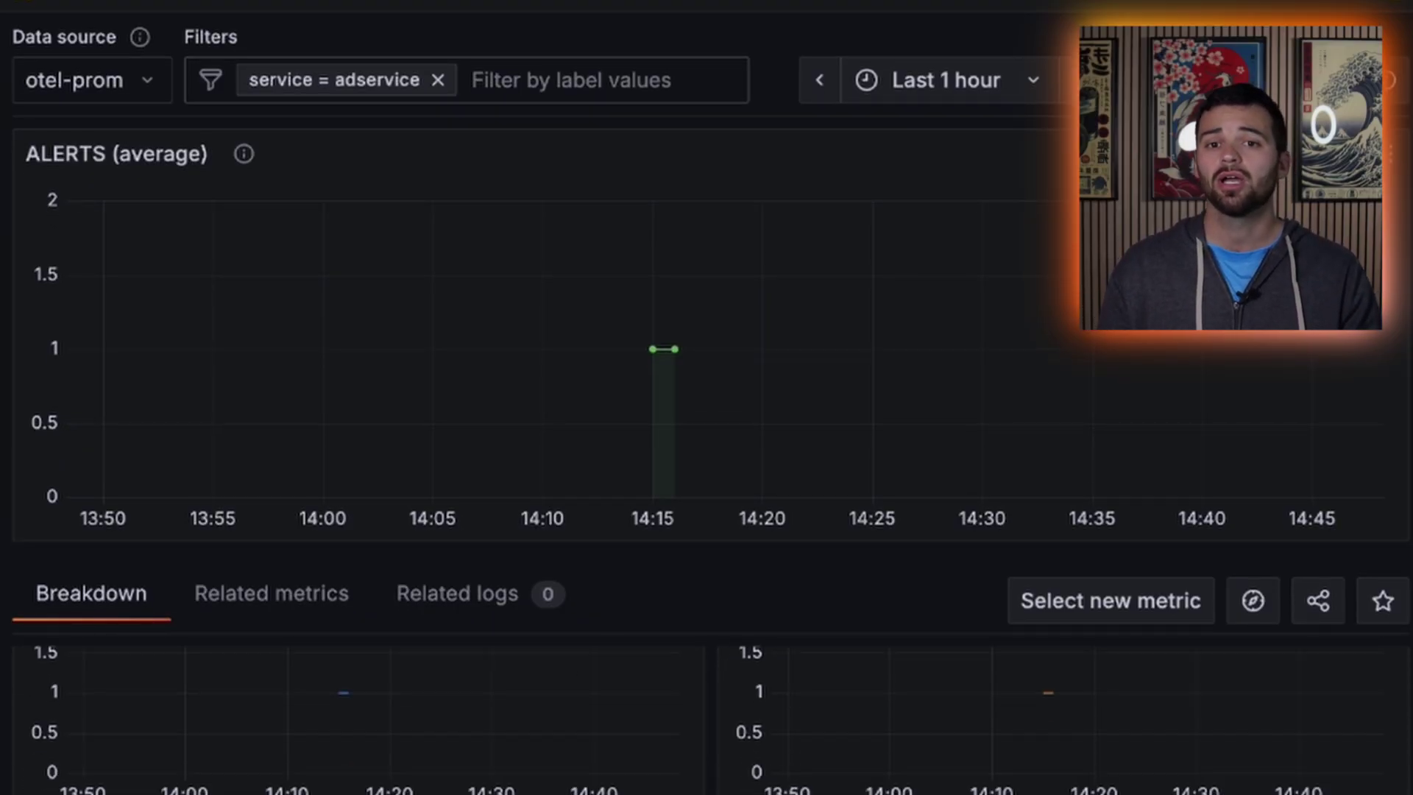
scroll(773, 736, down, 3)
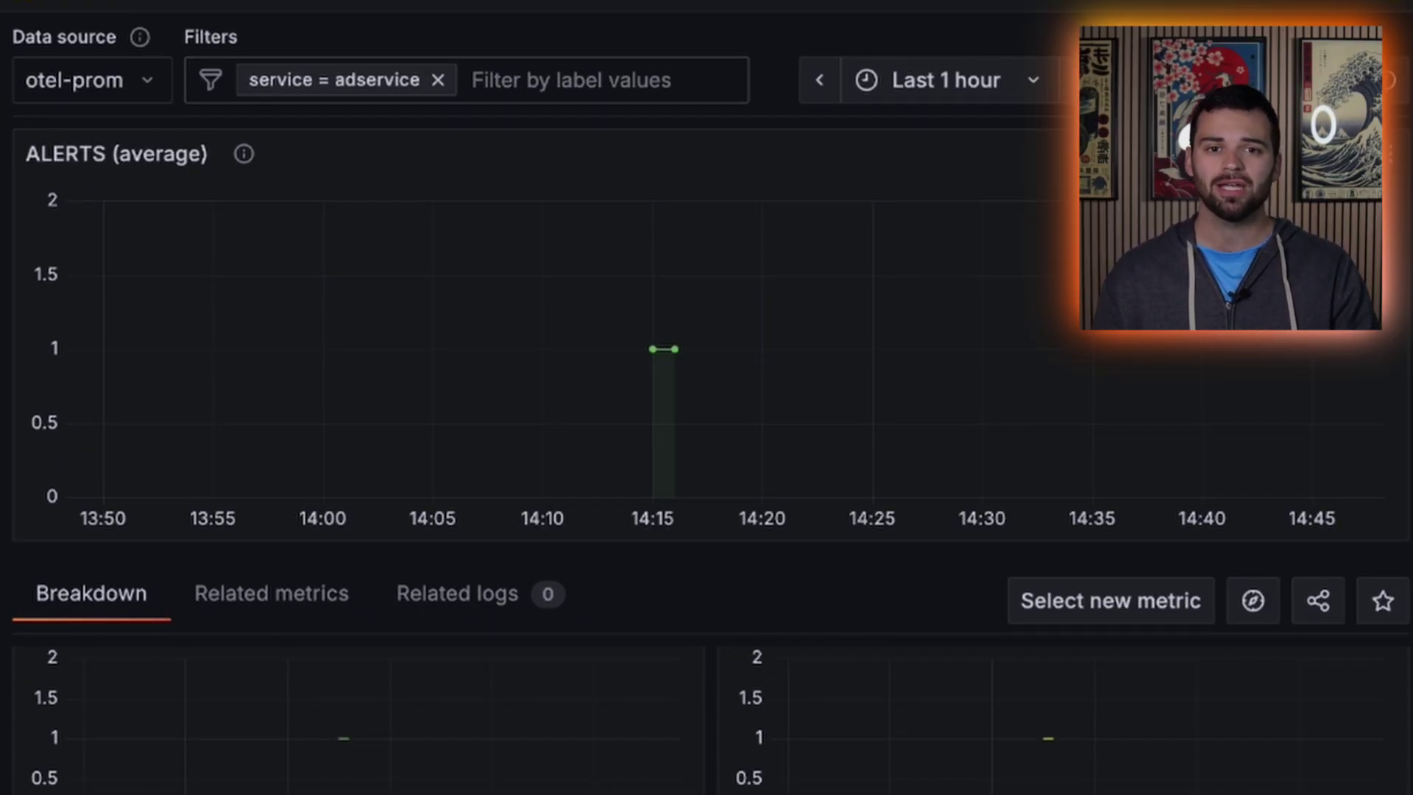
click(1317, 711)
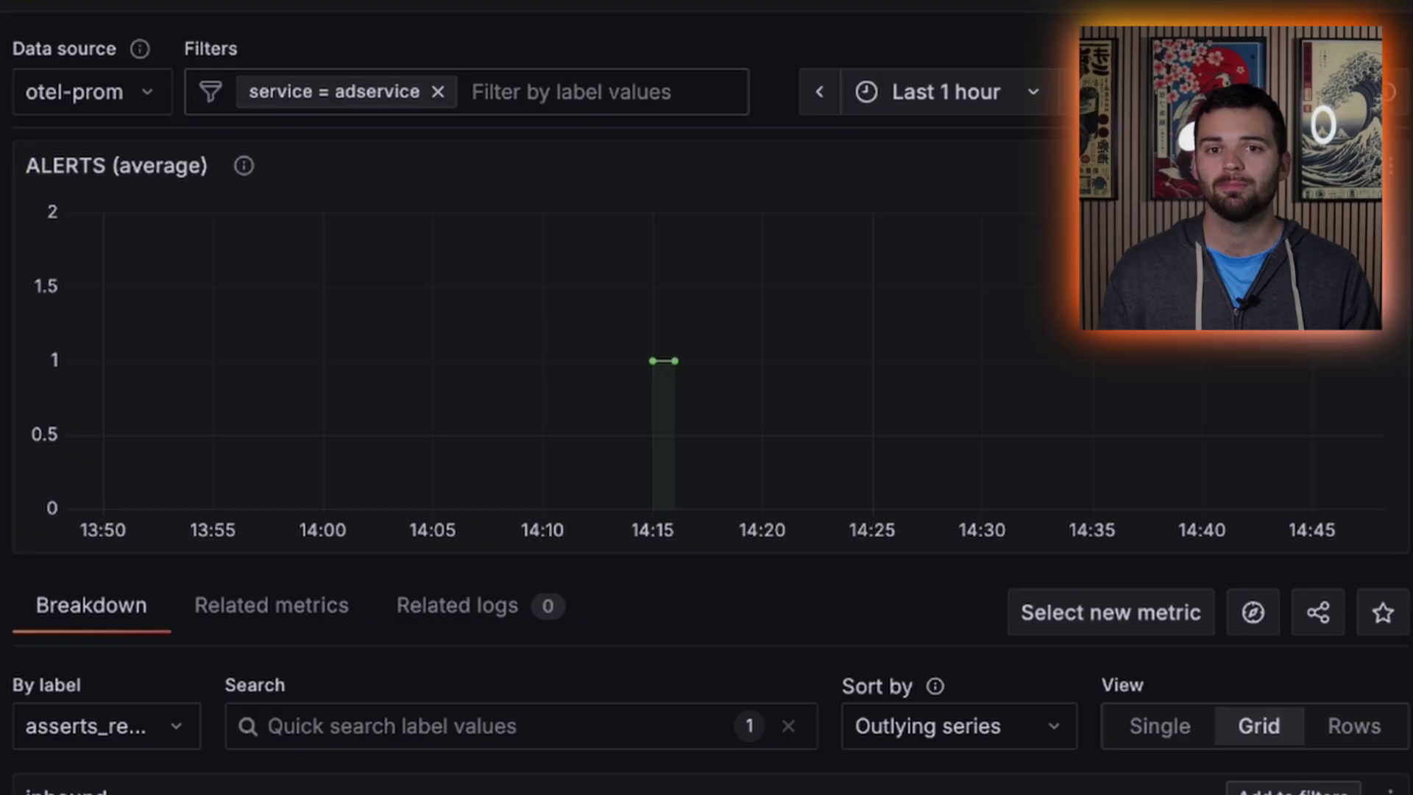
click(1293, 790)
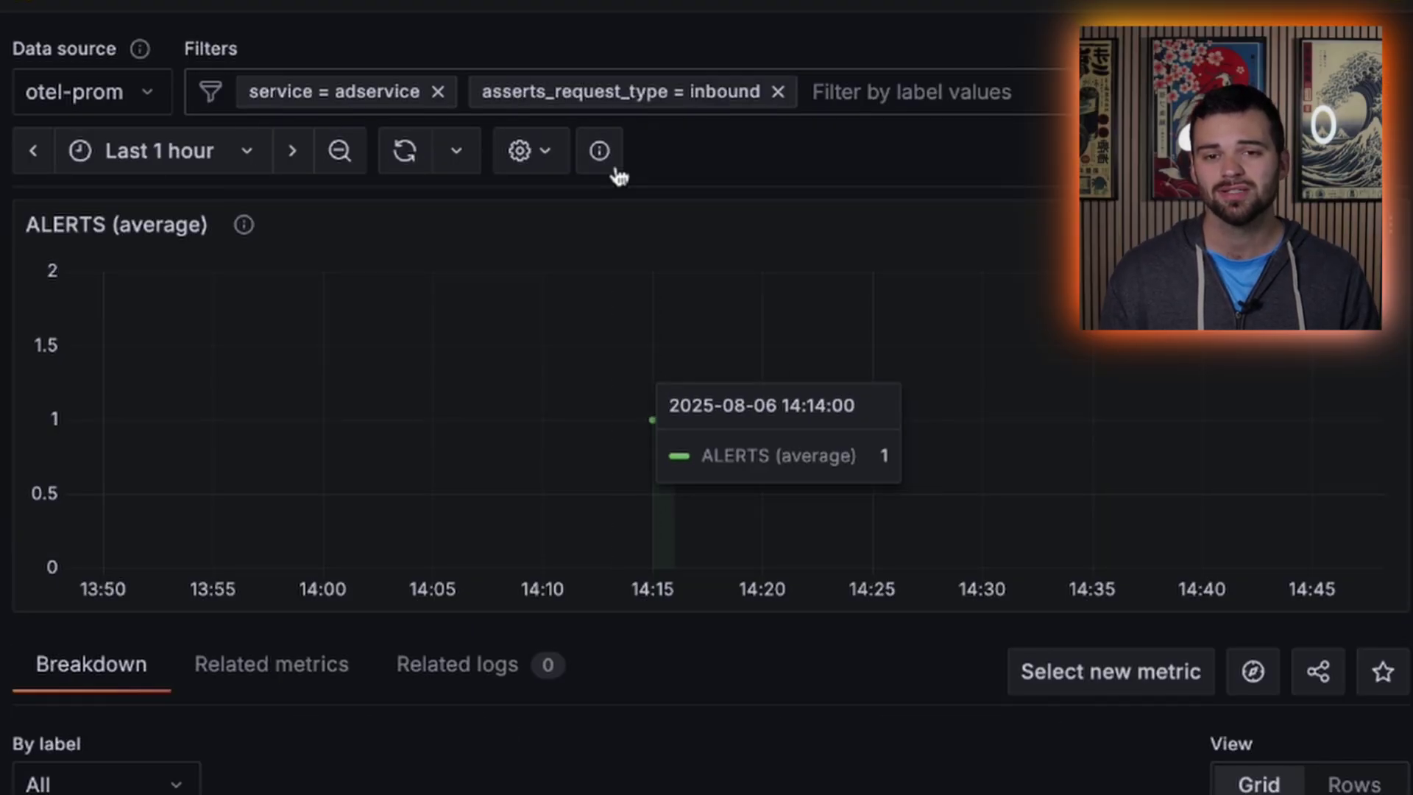